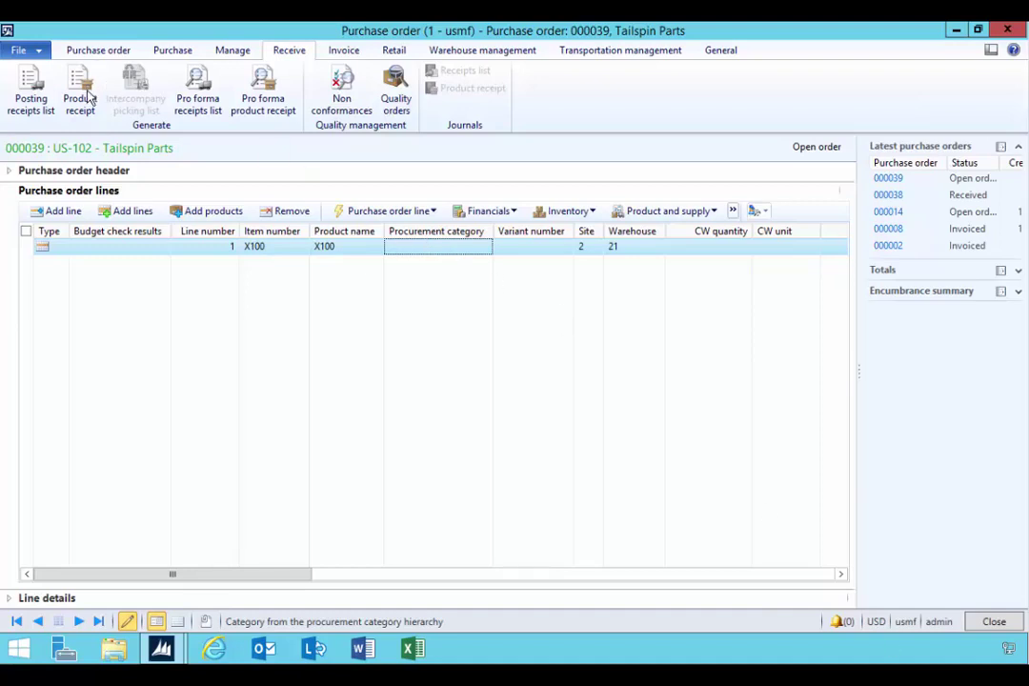
Post product receipt PR567 for purchase order 000039 using the ordered quantity
left_click(81, 99)
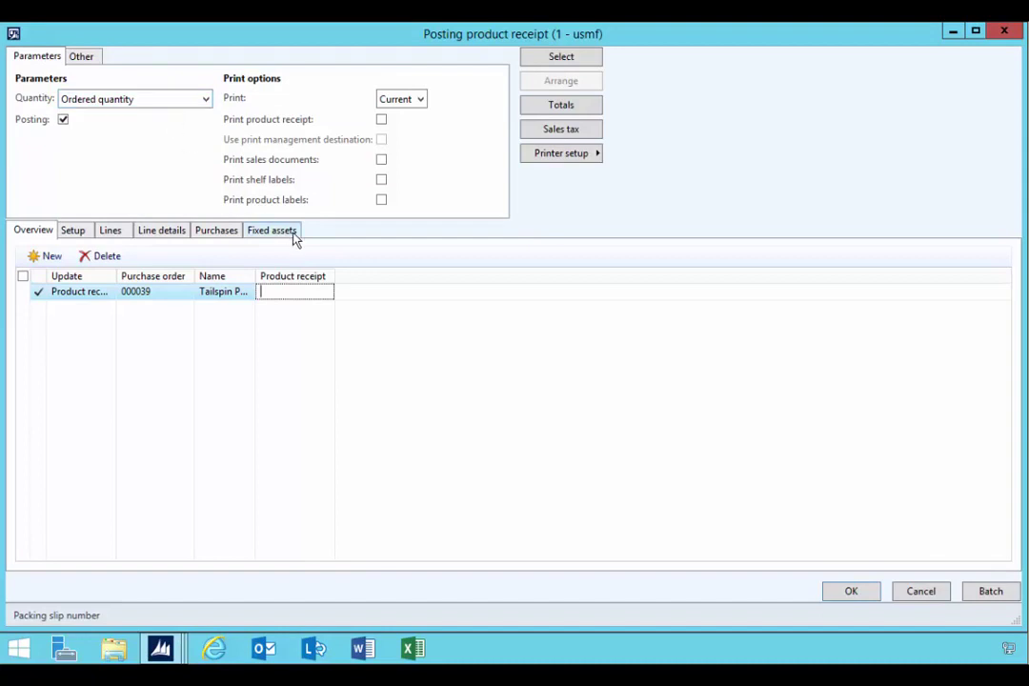
type("PRS")
left_click(826, 589)
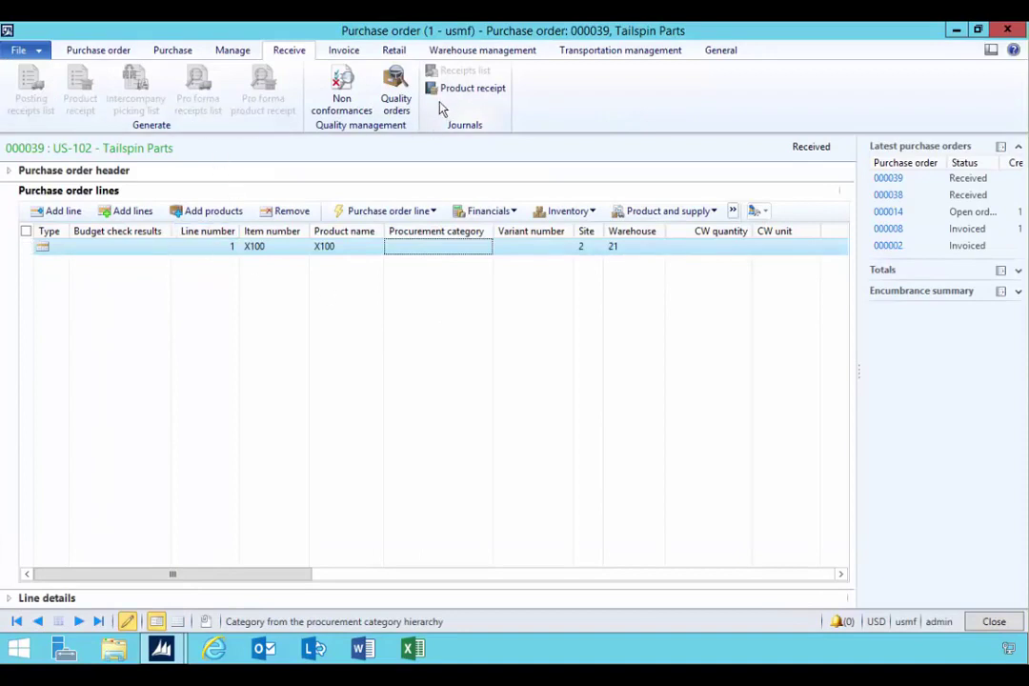
Open the posted product receipt journal and view its vouchers and subledger journal entries
left_click(452, 89)
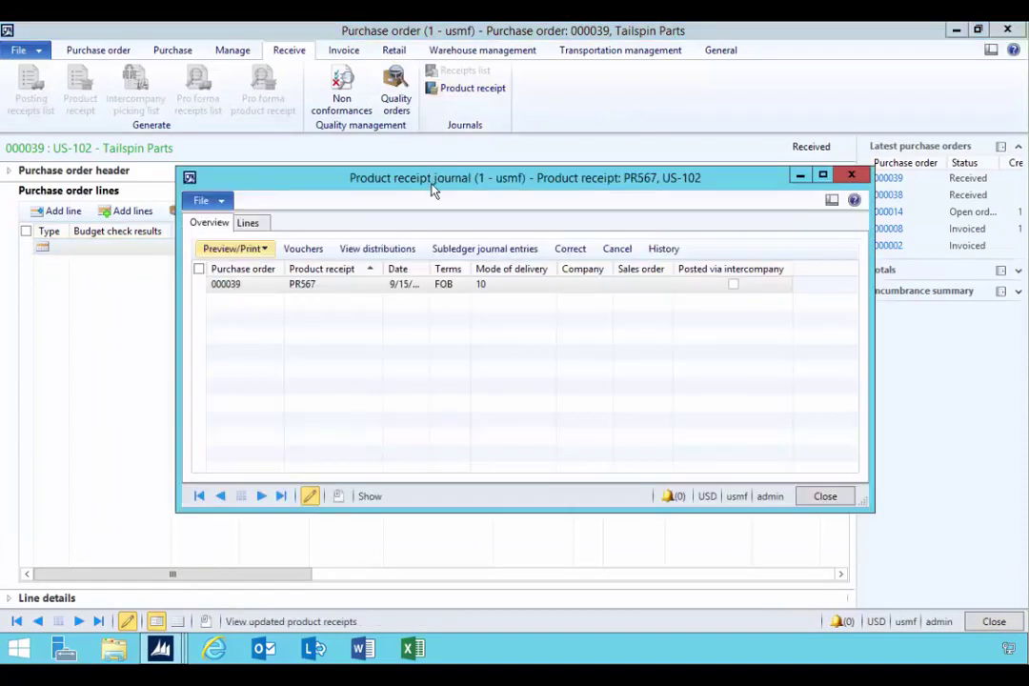
left_click_drag(436, 172, 431, 179)
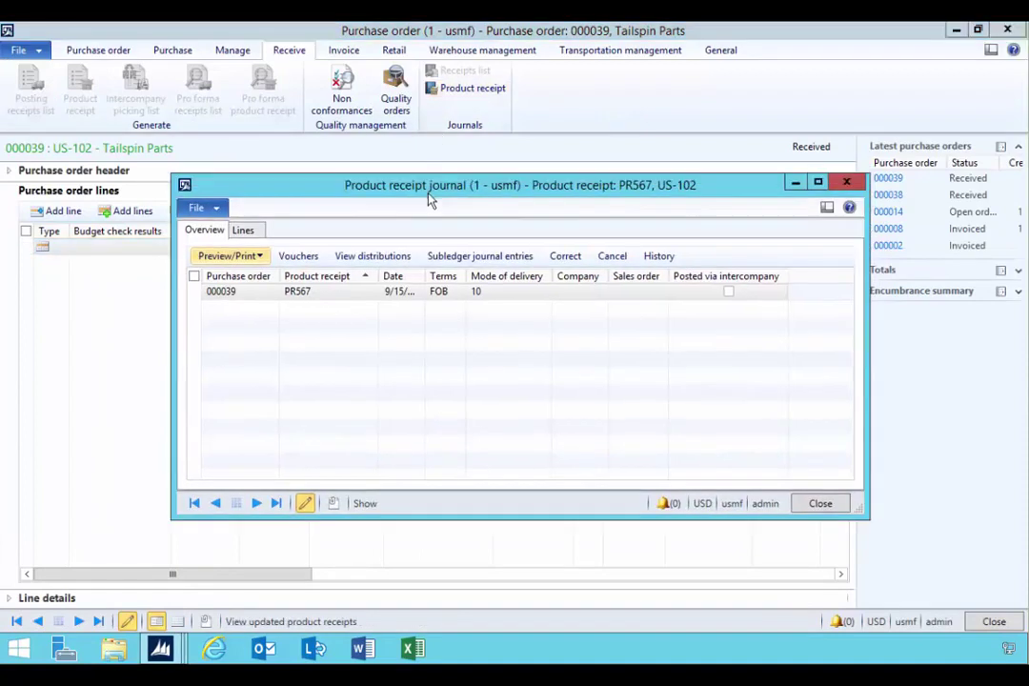
left_click(300, 257)
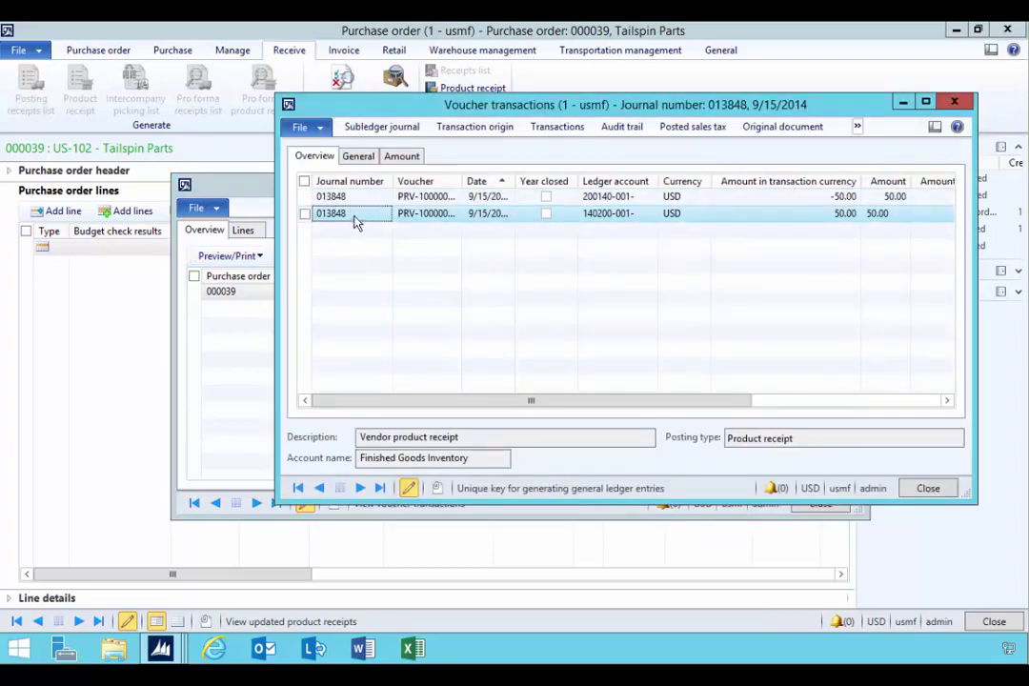
left_click(383, 127)
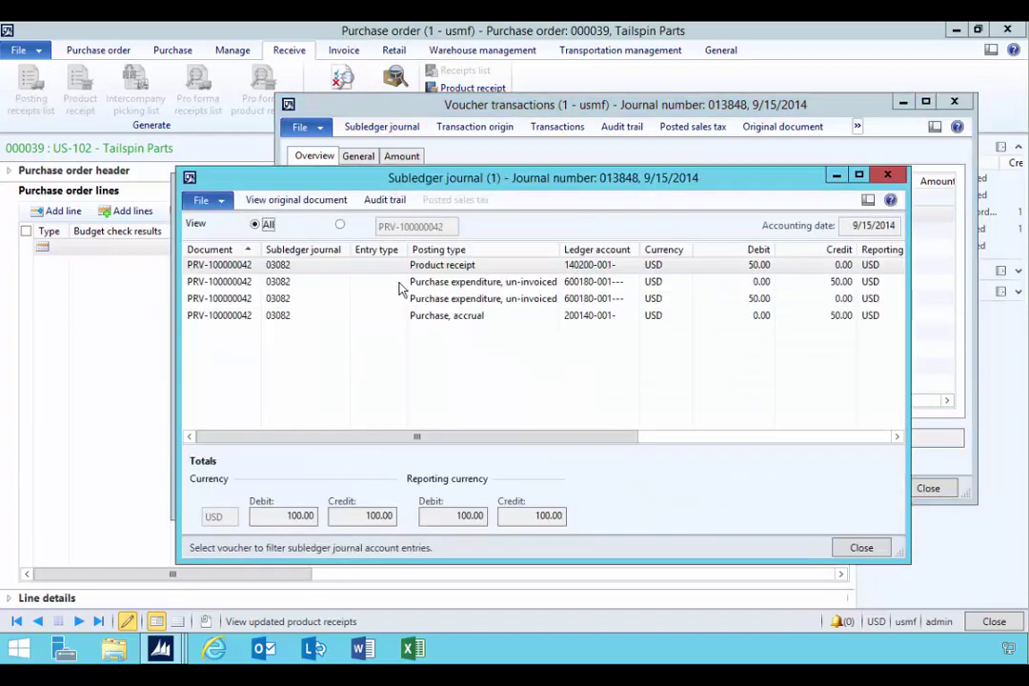
Close the subledger, voucher and receipt journal windows and return to All purchase orders
left_click(886, 177)
left_click(956, 103)
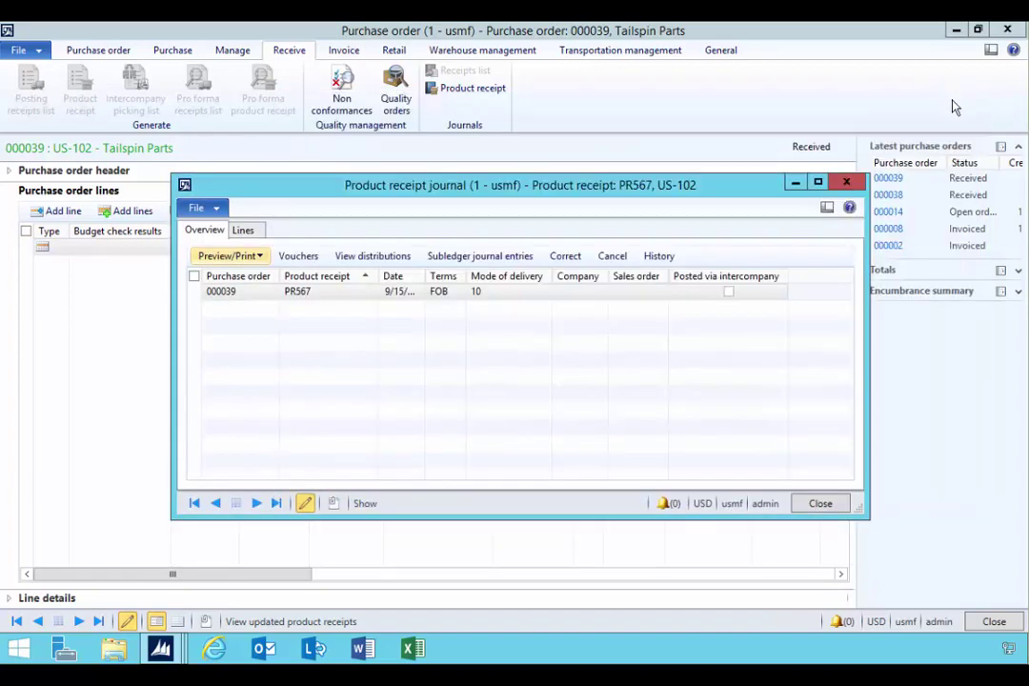
left_click(847, 183)
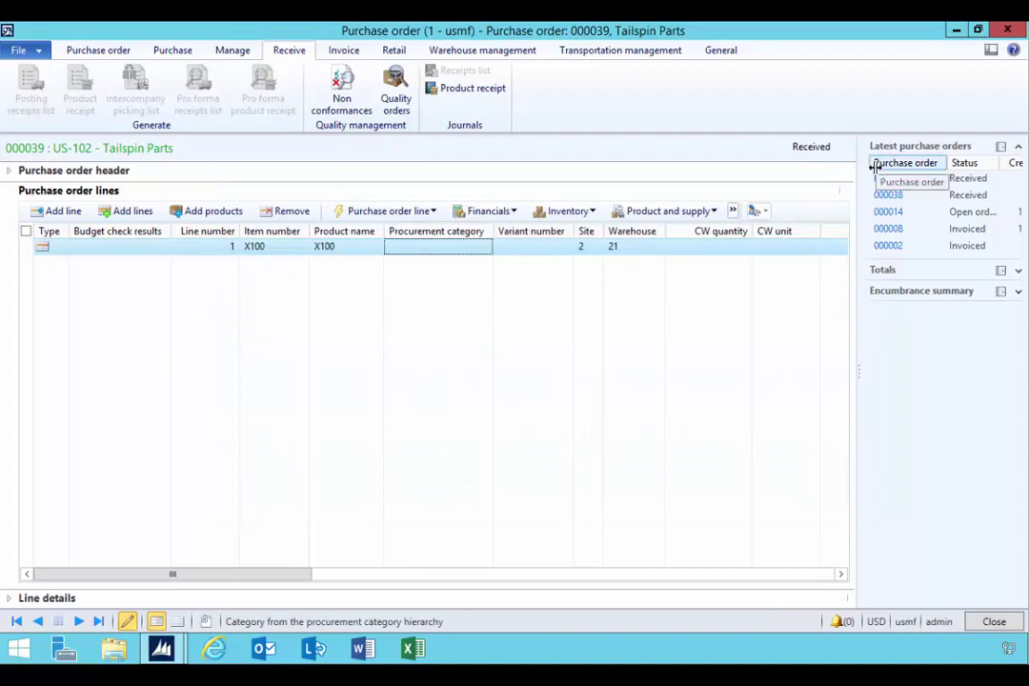
mouse_move(161, 647)
left_click(160, 615)
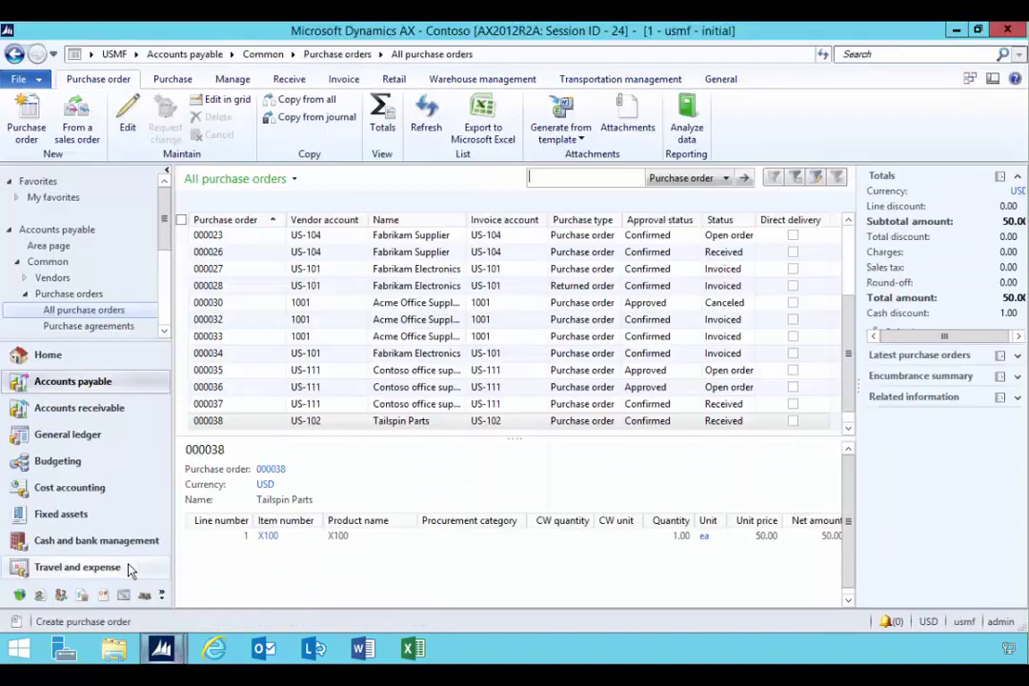
Open the General ledger parameters at the Batch transfer rules page
left_click(83, 446)
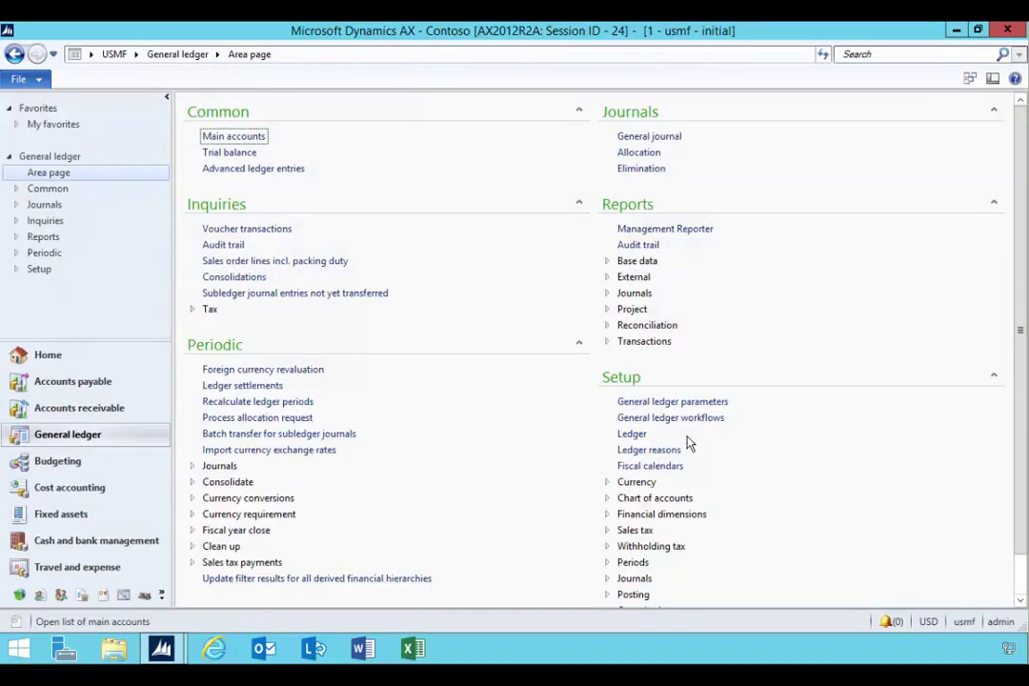
left_click(679, 403)
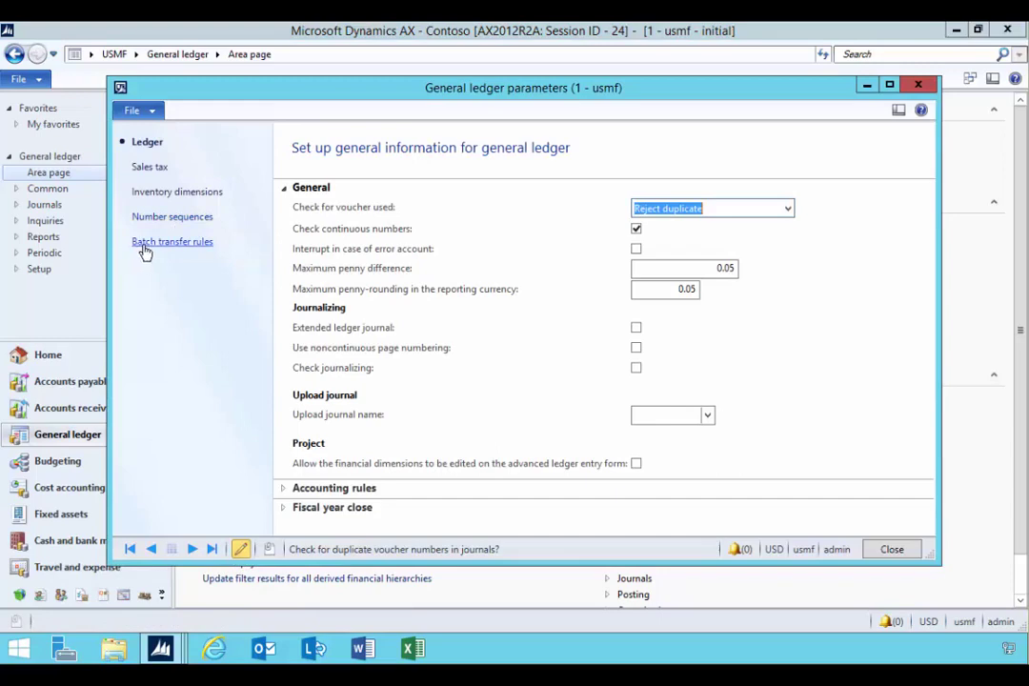
left_click(176, 246)
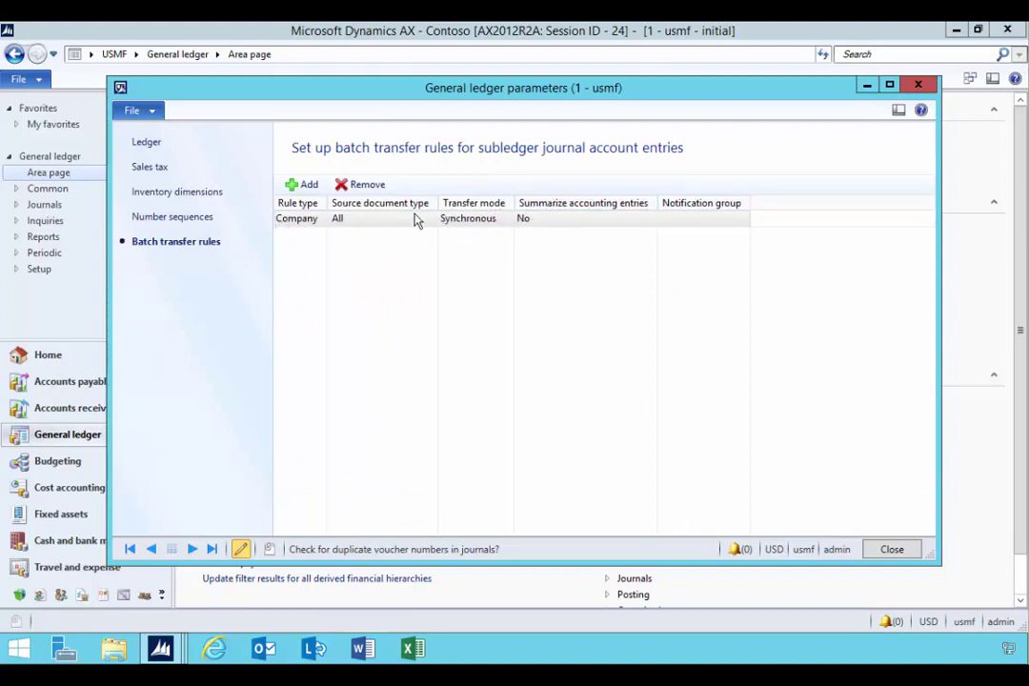
Add a new batch transfer rule with Product receipt as source document type
left_click(307, 186)
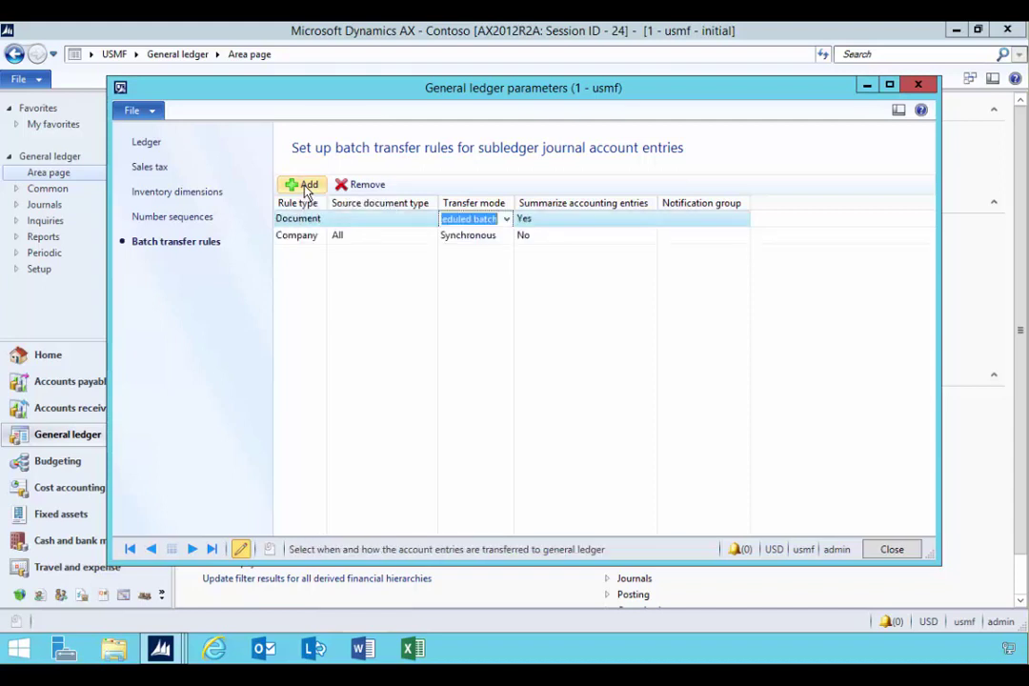
left_click(373, 218)
left_click(429, 220)
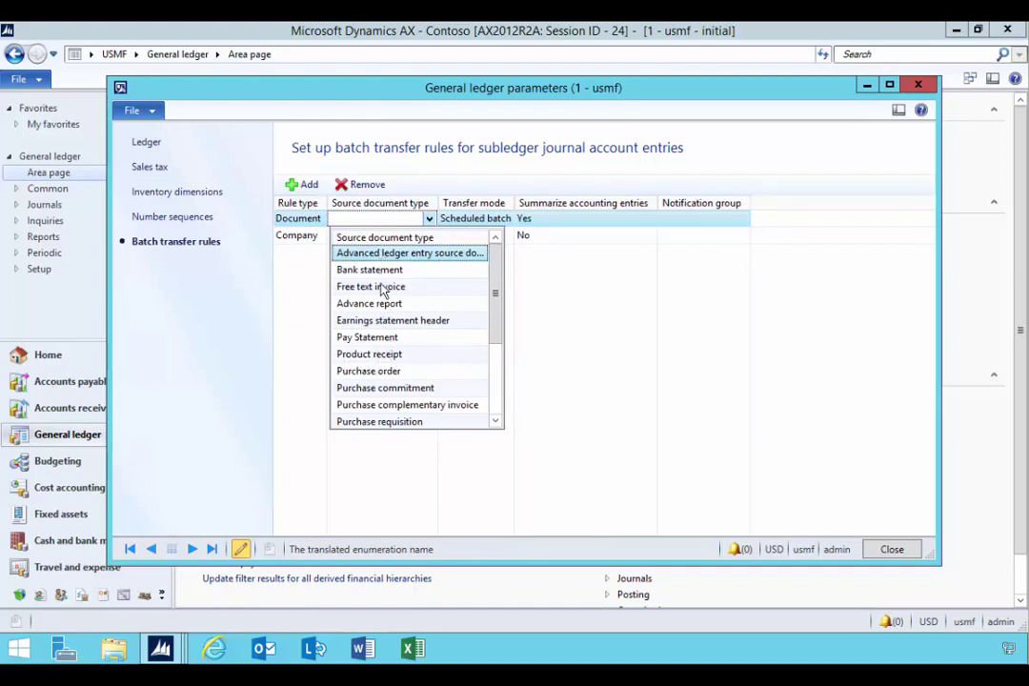
left_click_drag(496, 420, 500, 334)
left_click(496, 420)
left_click(359, 358)
Keep Scheduled batch transfer mode, set summarize accounting entries to No, and close the parameters
left_click(503, 217)
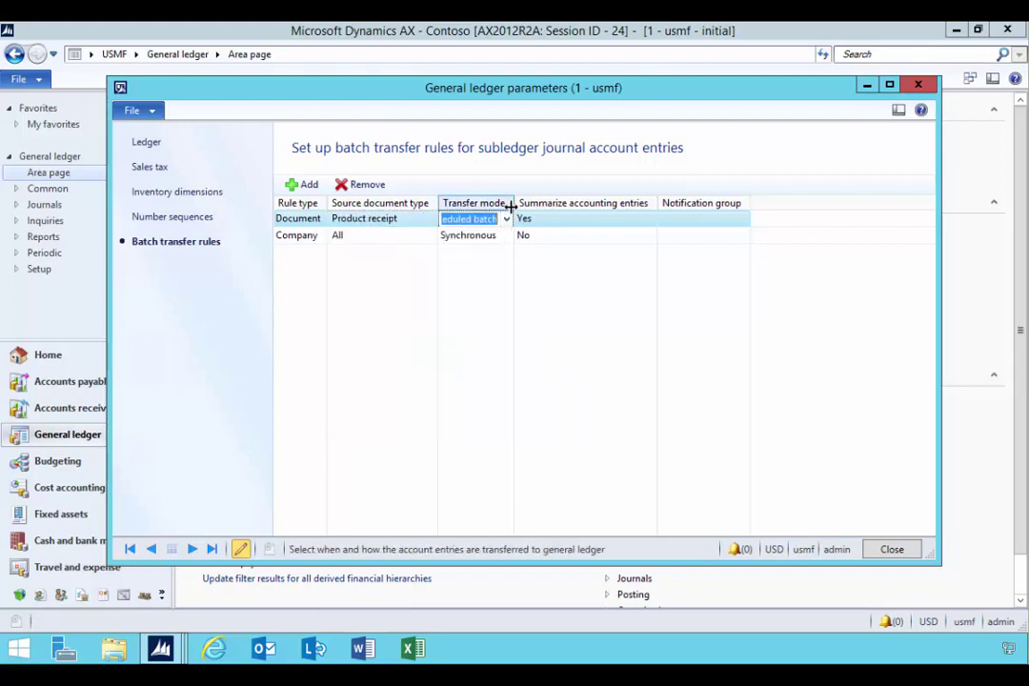
left_click(543, 219)
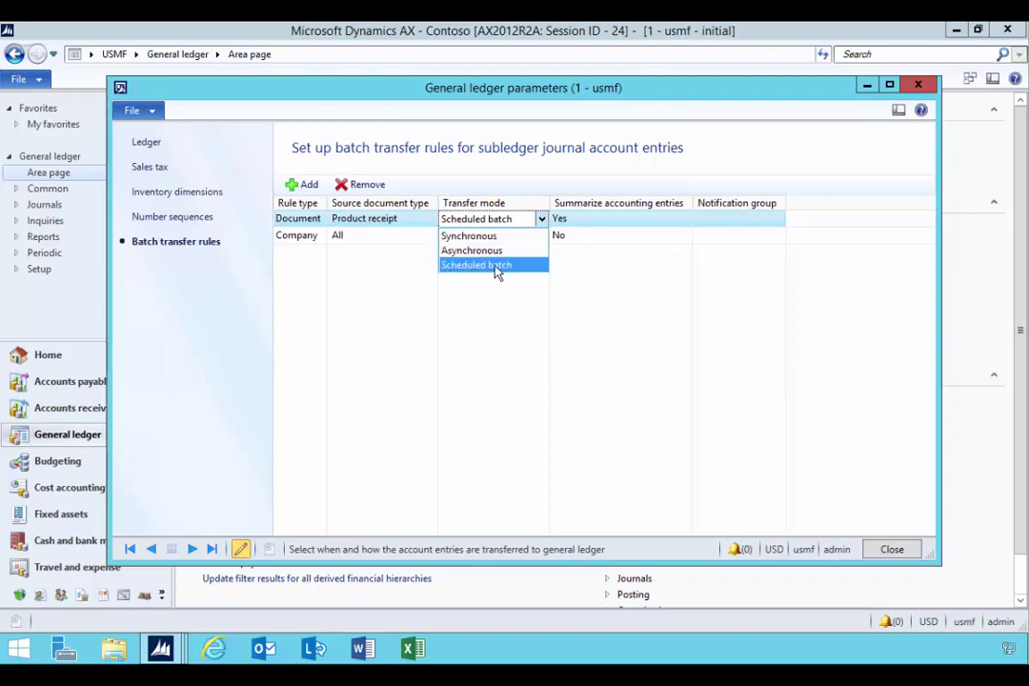
left_click(566, 222)
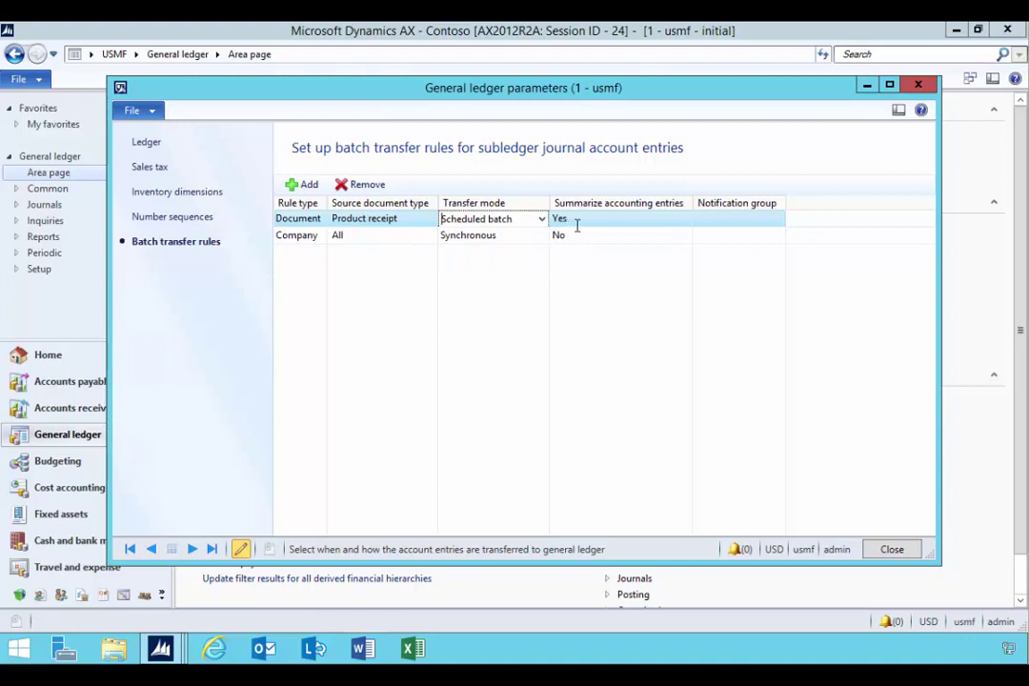
left_click(577, 225)
left_click(684, 219)
left_click(594, 235)
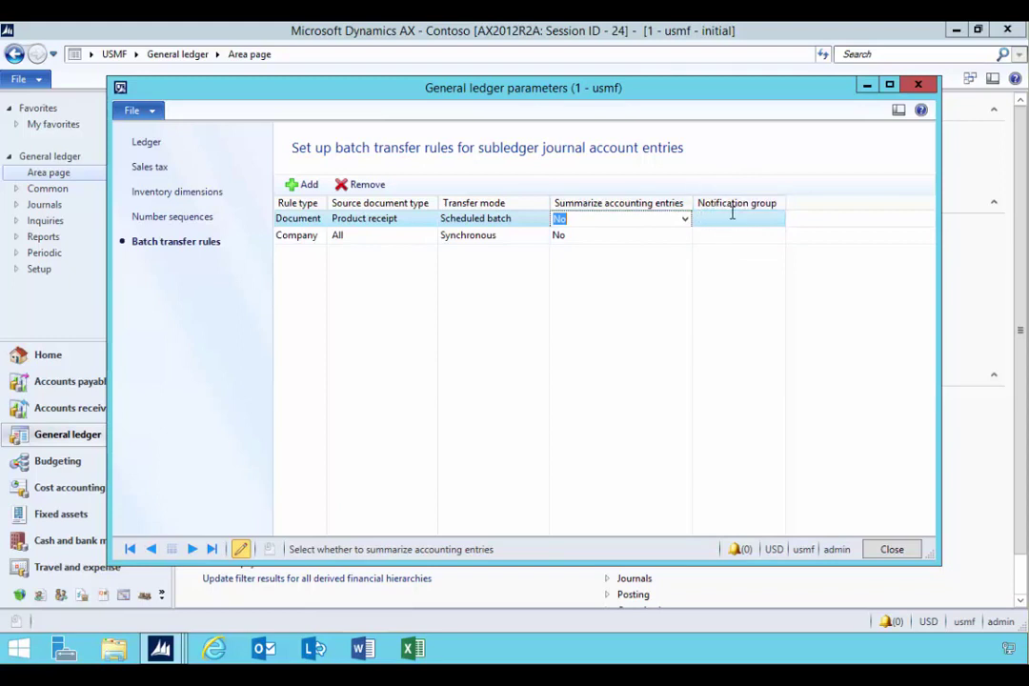
left_click(382, 218)
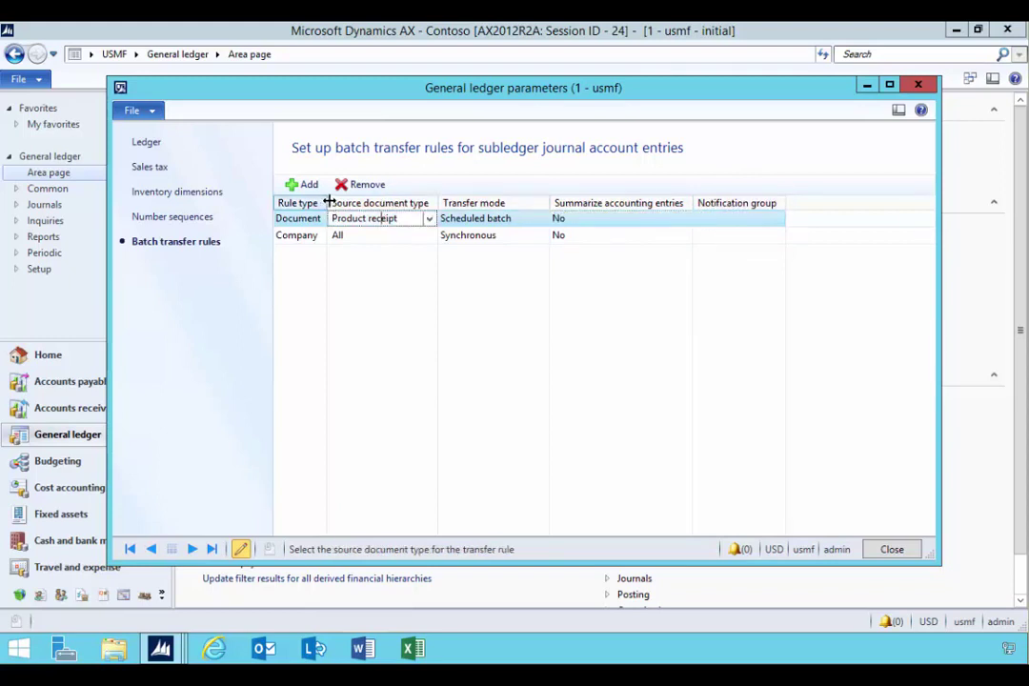
left_click_drag(327, 202, 339, 202)
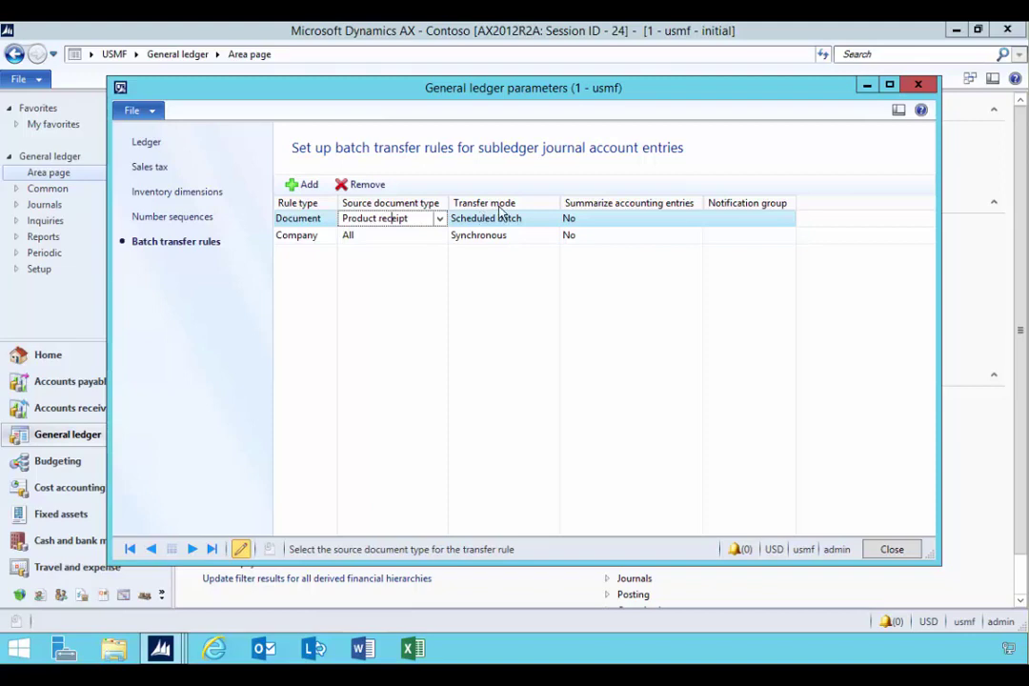
left_click(919, 88)
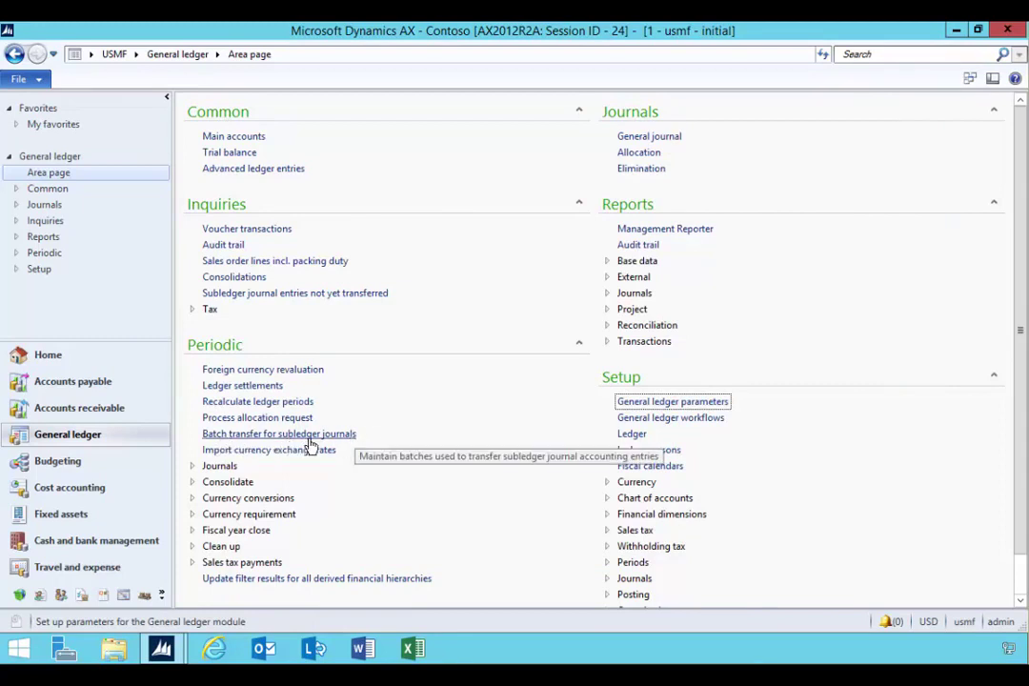
Start a subledger journal batch transfer for Product receipt documents and show its Batch options
left_click(246, 433)
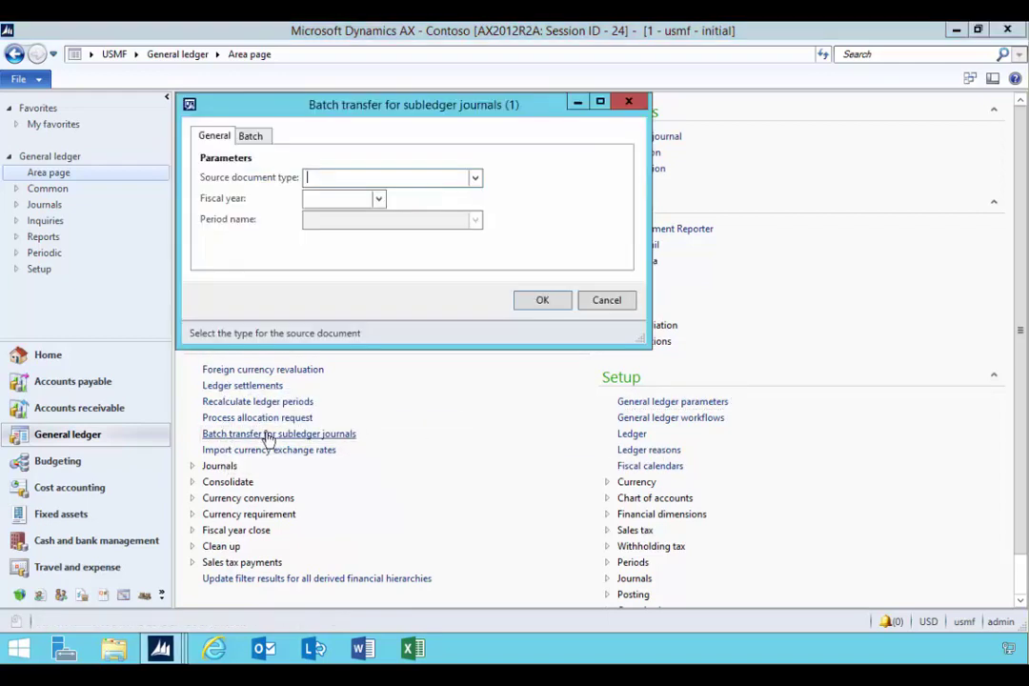
left_click(476, 180)
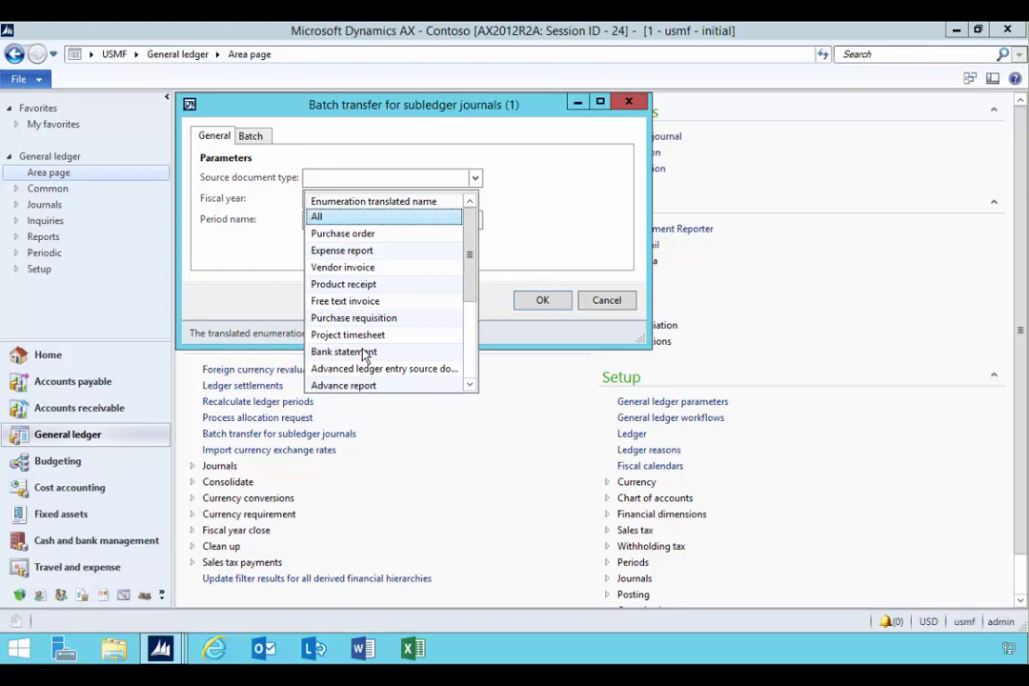
left_click(345, 285)
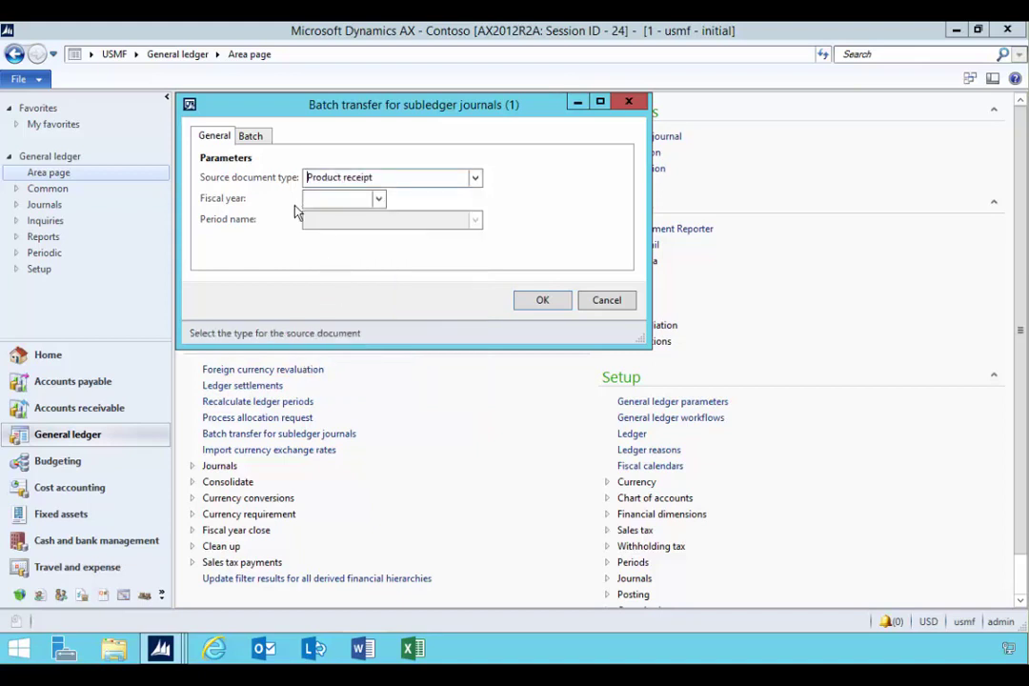
left_click(249, 136)
left_click_drag(294, 107, 279, 113)
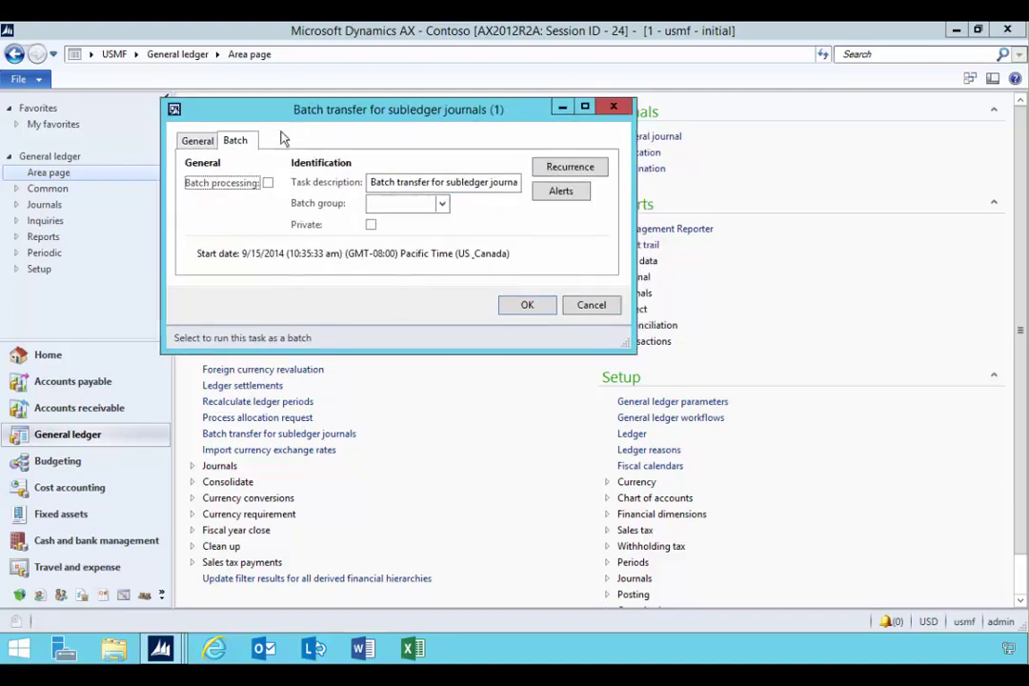
Run the transfer as a batch job recurring every 5 minutes with no end date
left_click(268, 184)
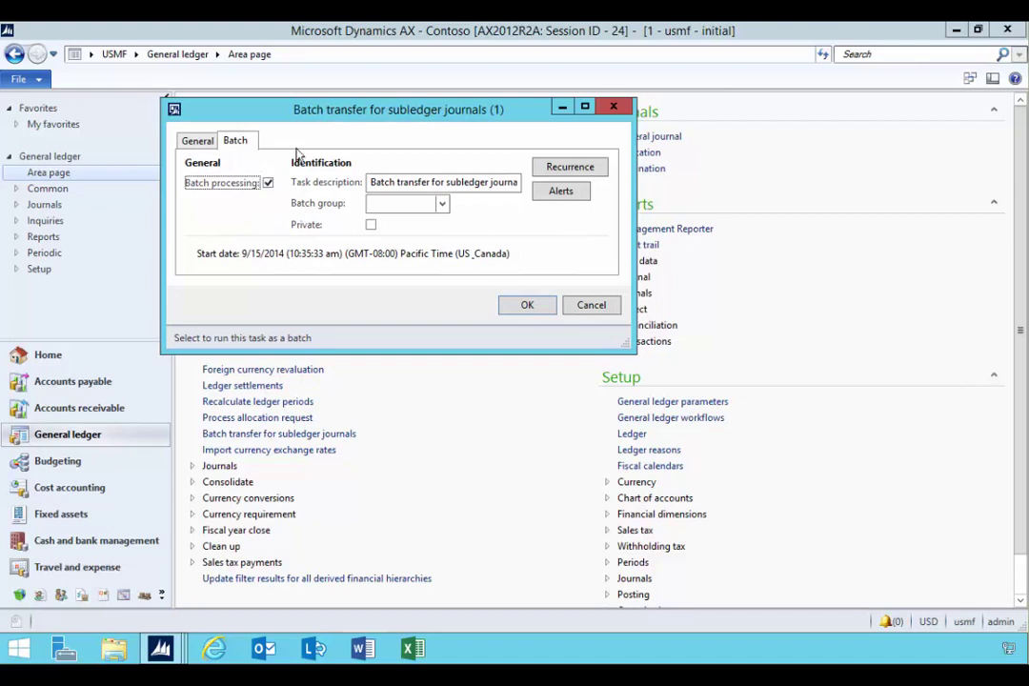
left_click_drag(302, 109, 294, 110)
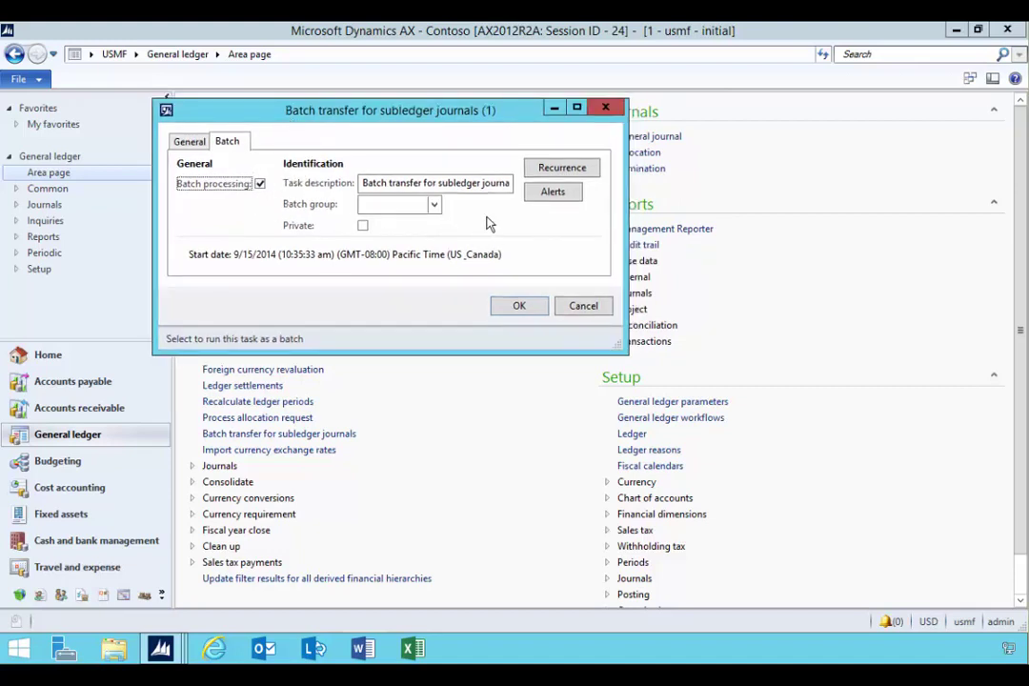
left_click(546, 172)
left_click_drag(499, 107, 657, 185)
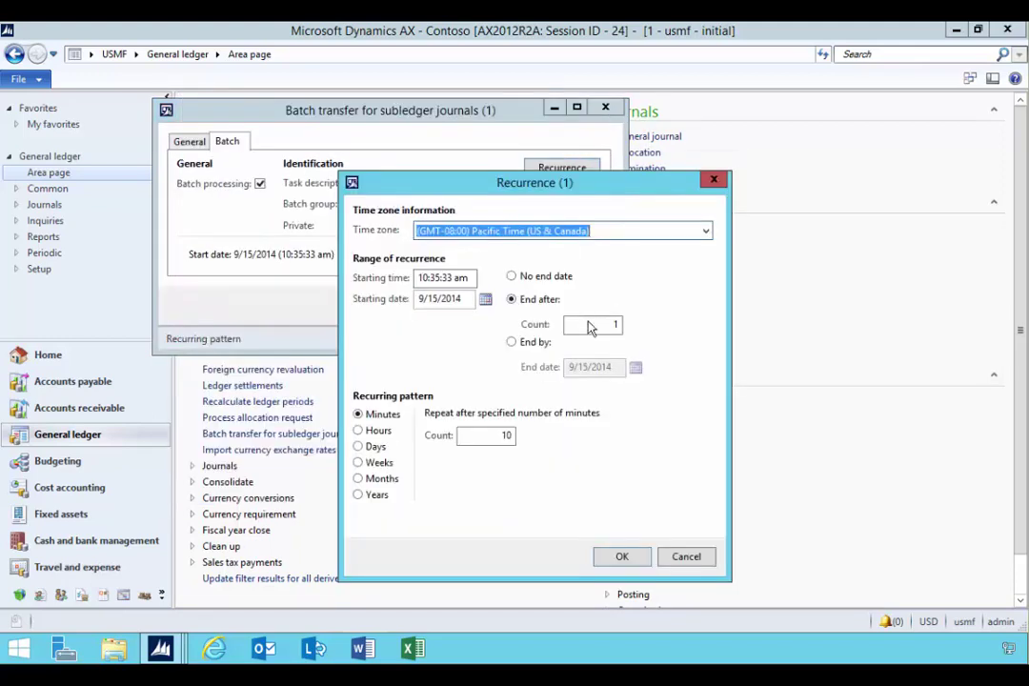
left_click(512, 276)
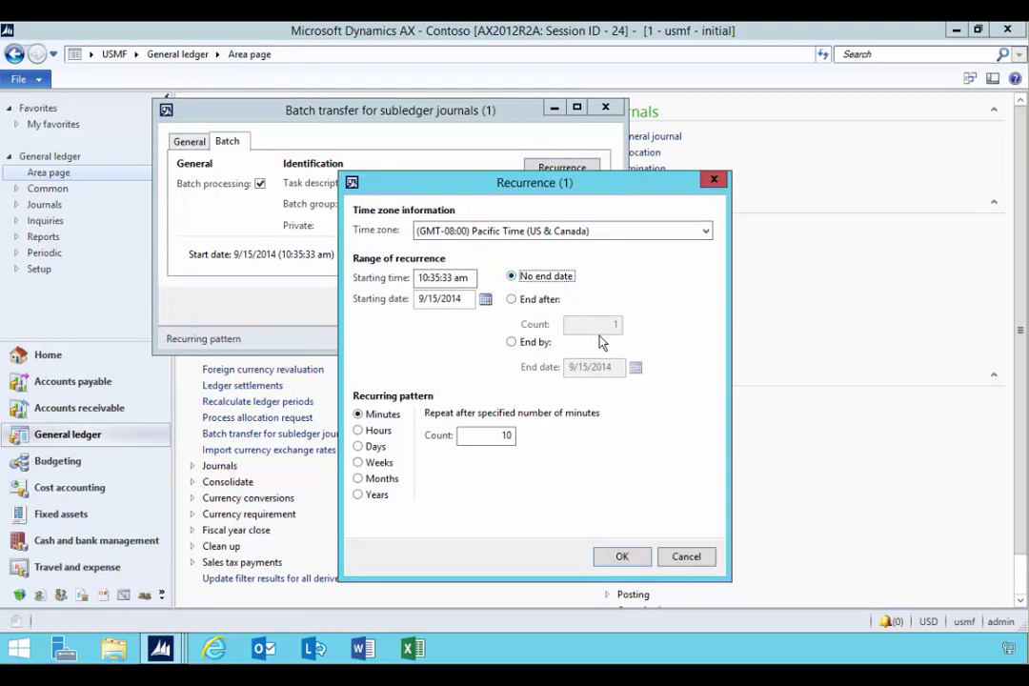
left_click(501, 435)
type("5")
key("shift+Tab")
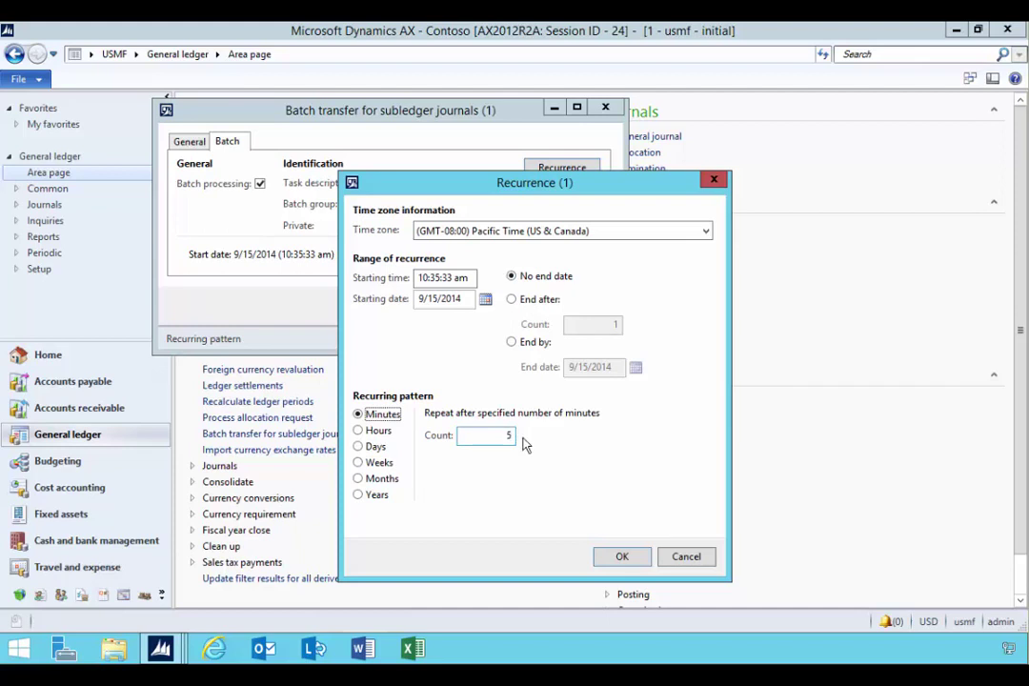
double_click(510, 437)
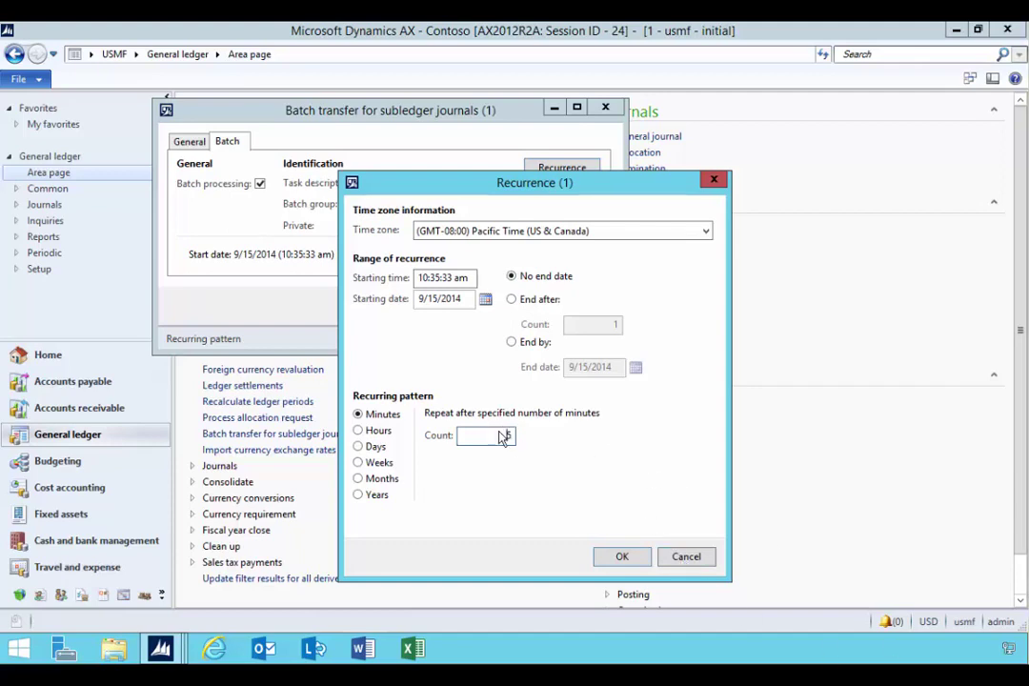
left_click(619, 559)
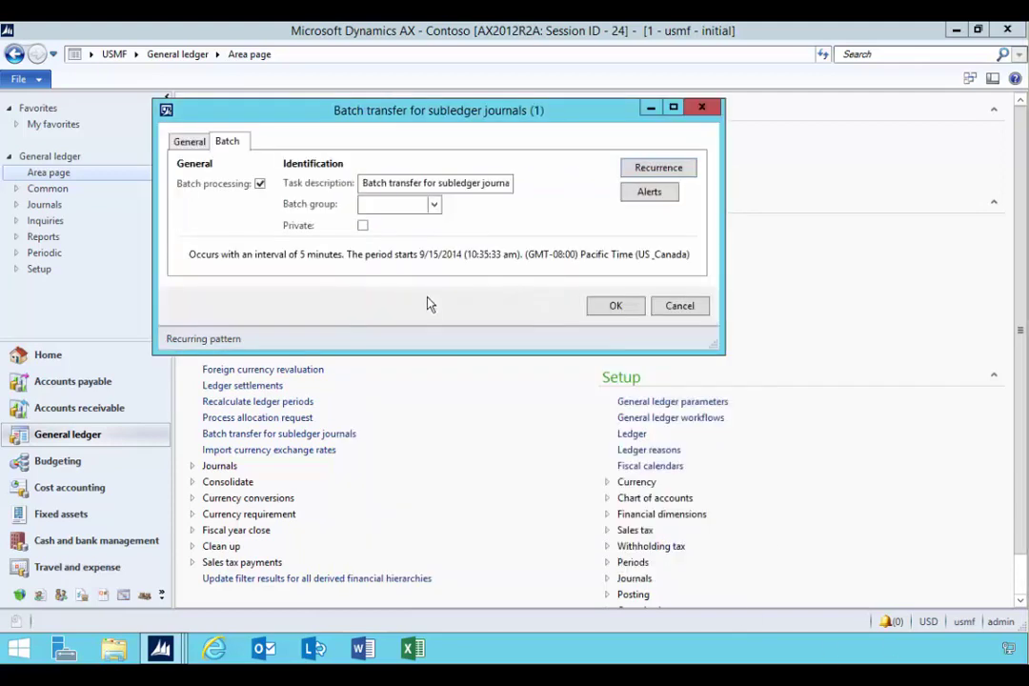
Submit the batch transfer job to the batch queue and dismiss the Infolog message
left_click(616, 307)
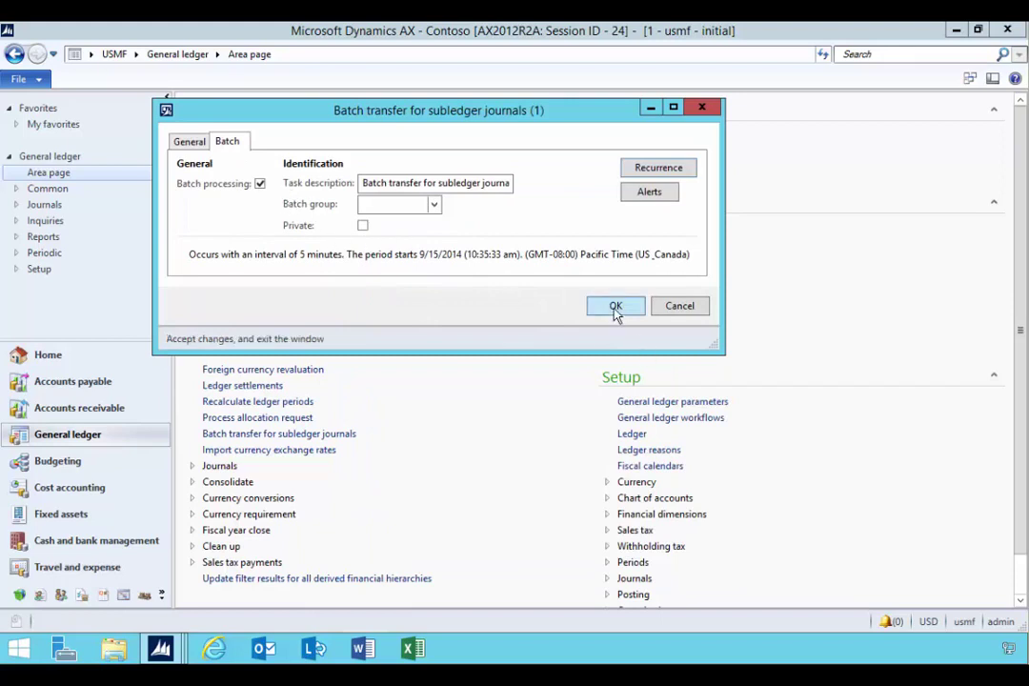
left_click(332, 191)
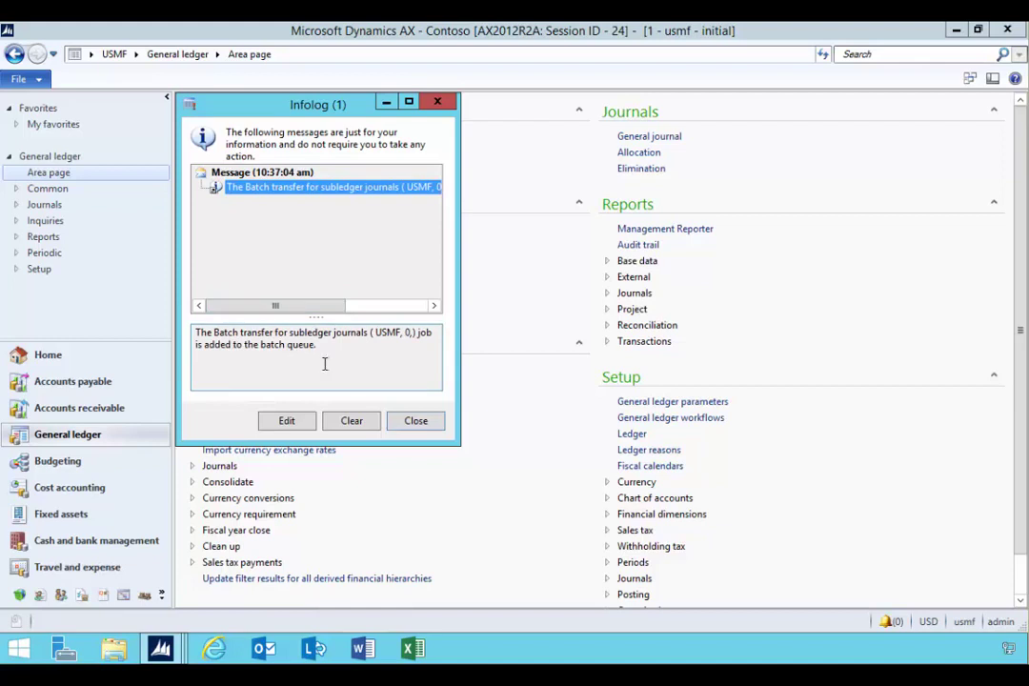
left_click(416, 421)
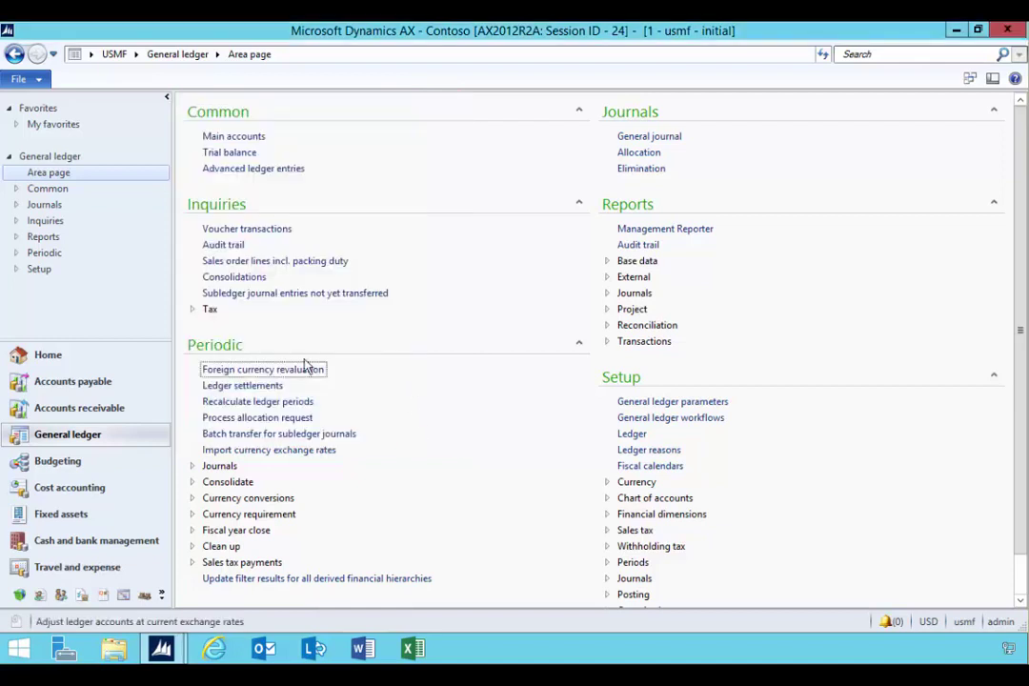
left_click(161, 596)
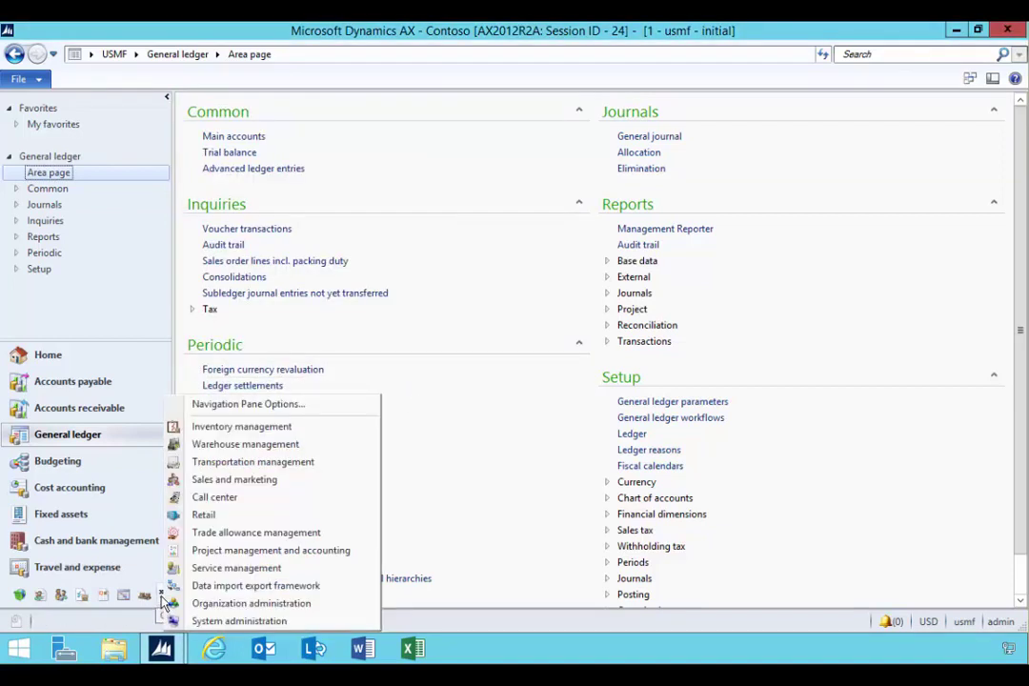
Go to the Home area page and open My batch jobs
left_click(238, 621)
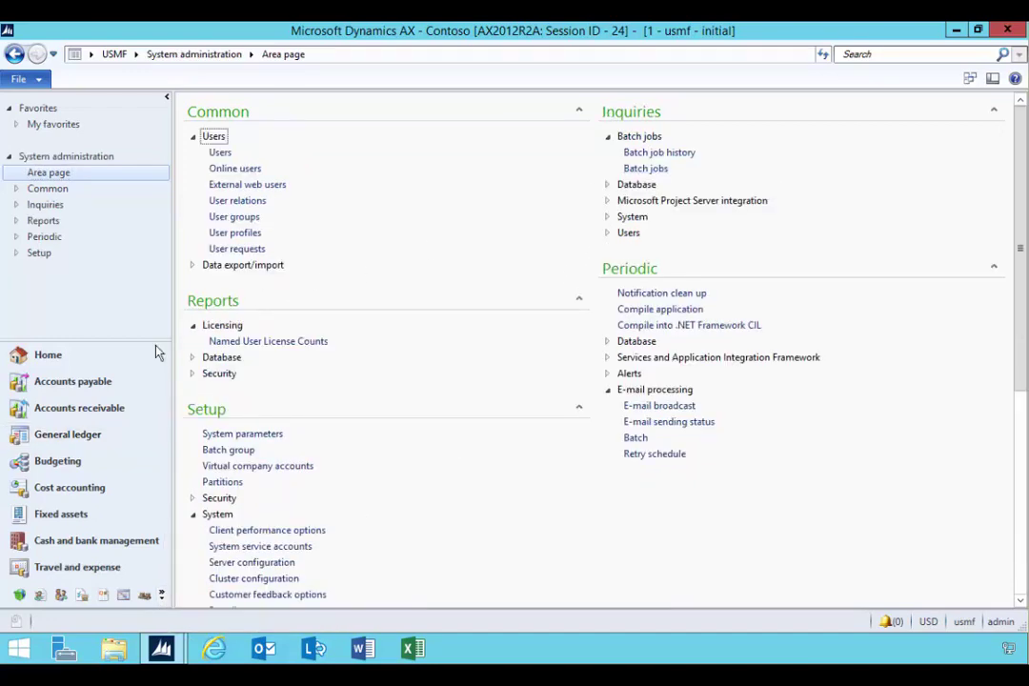
left_click(96, 356)
left_click(184, 55)
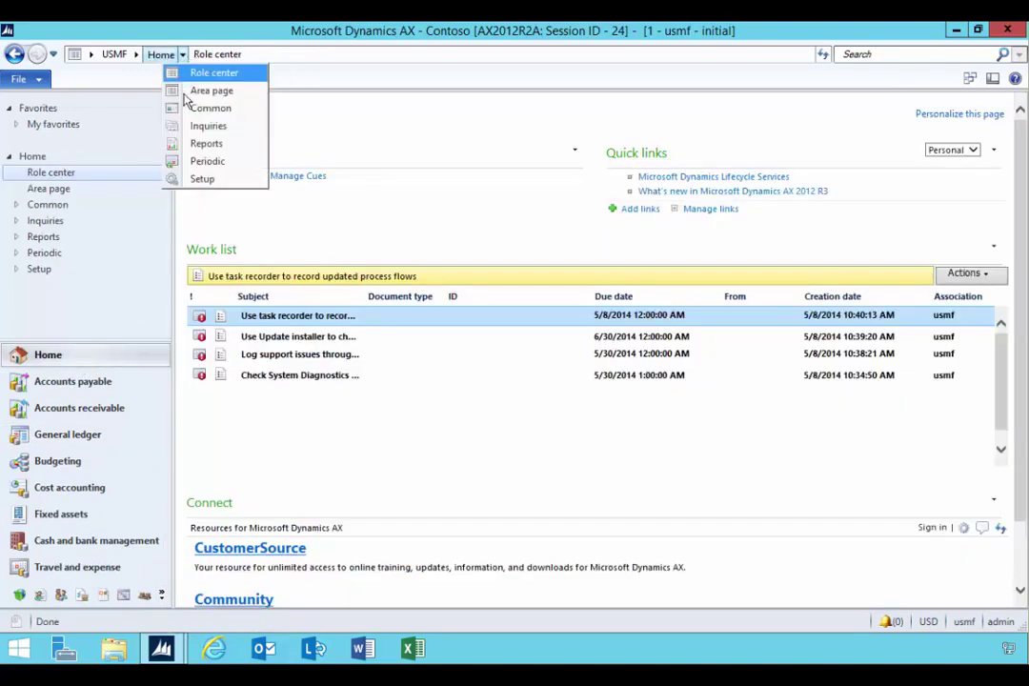
left_click(189, 93)
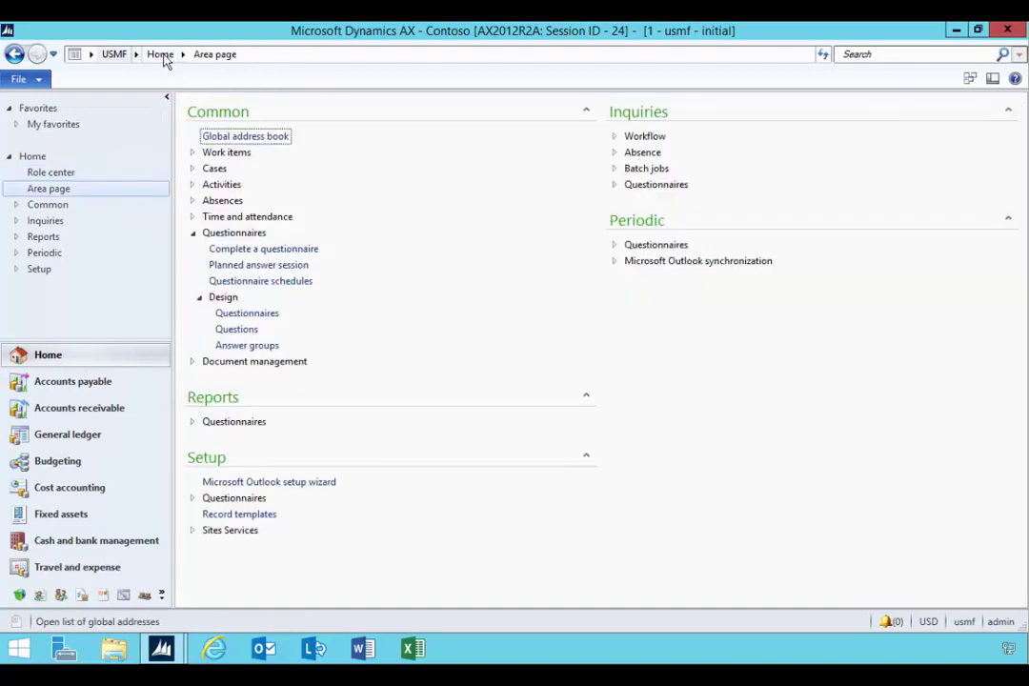
left_click(615, 169)
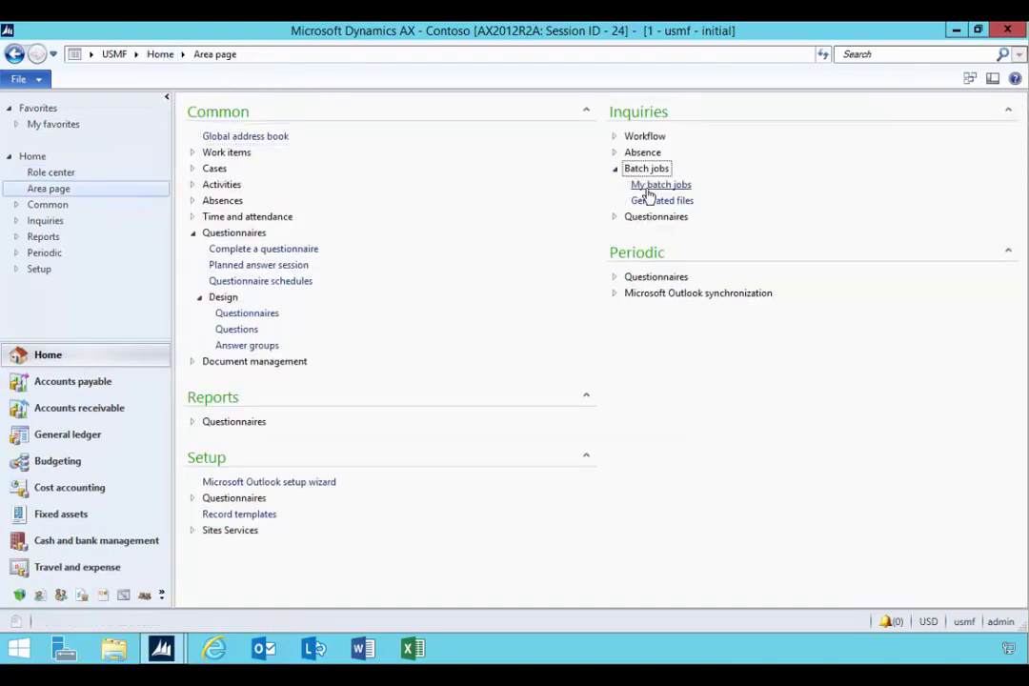
left_click(650, 187)
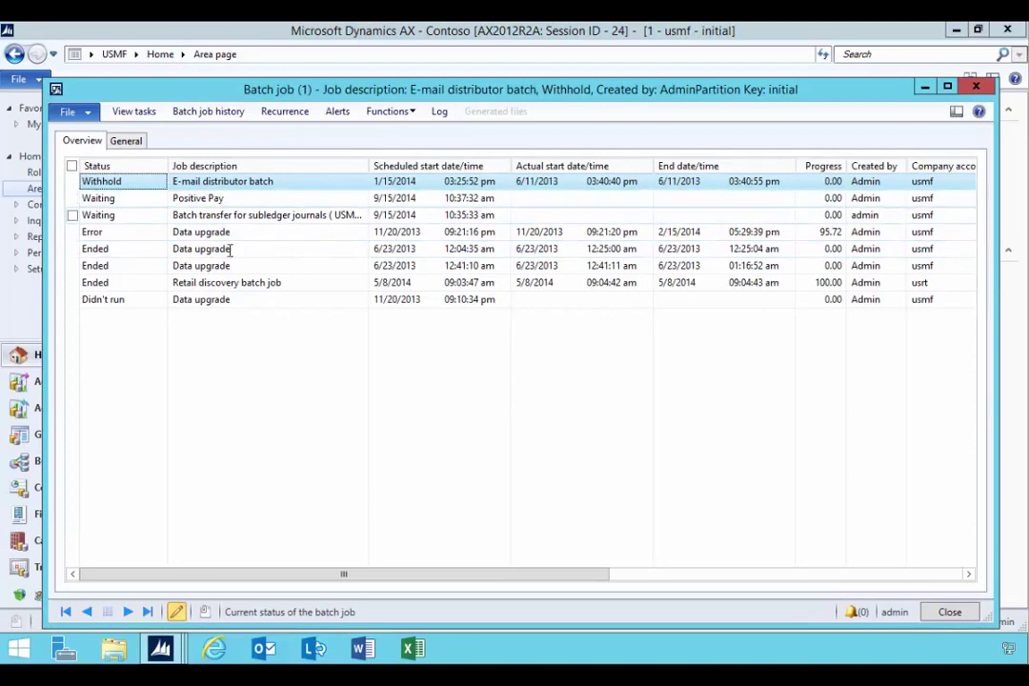
Check the subledger batch transfer job's tasks and 5-minute recurrence, then close the job list
left_click(235, 215)
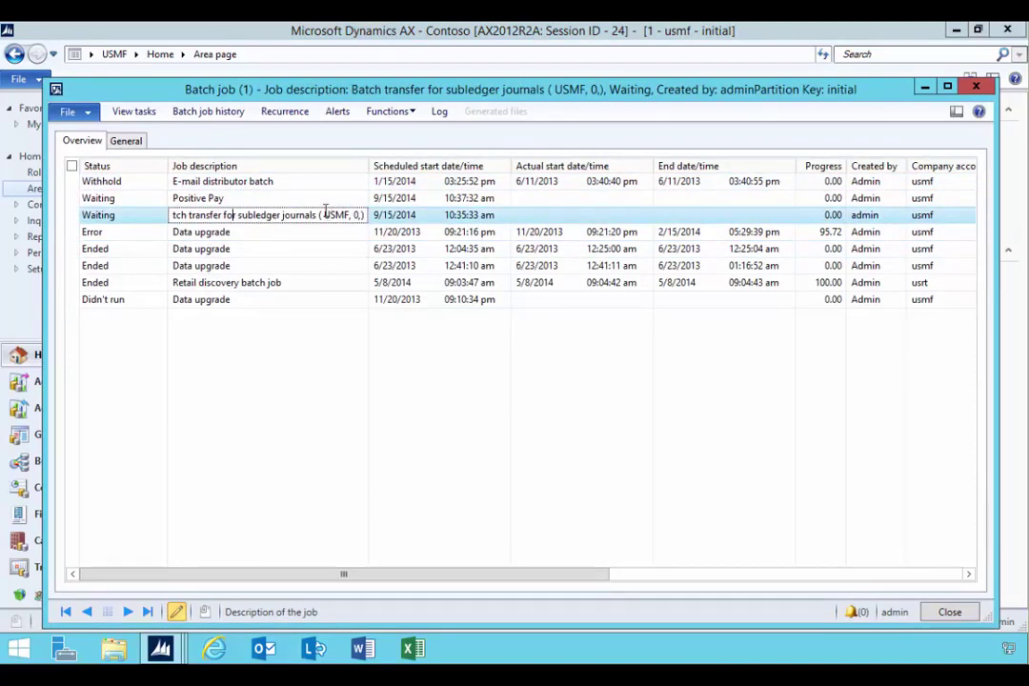
left_click(134, 115)
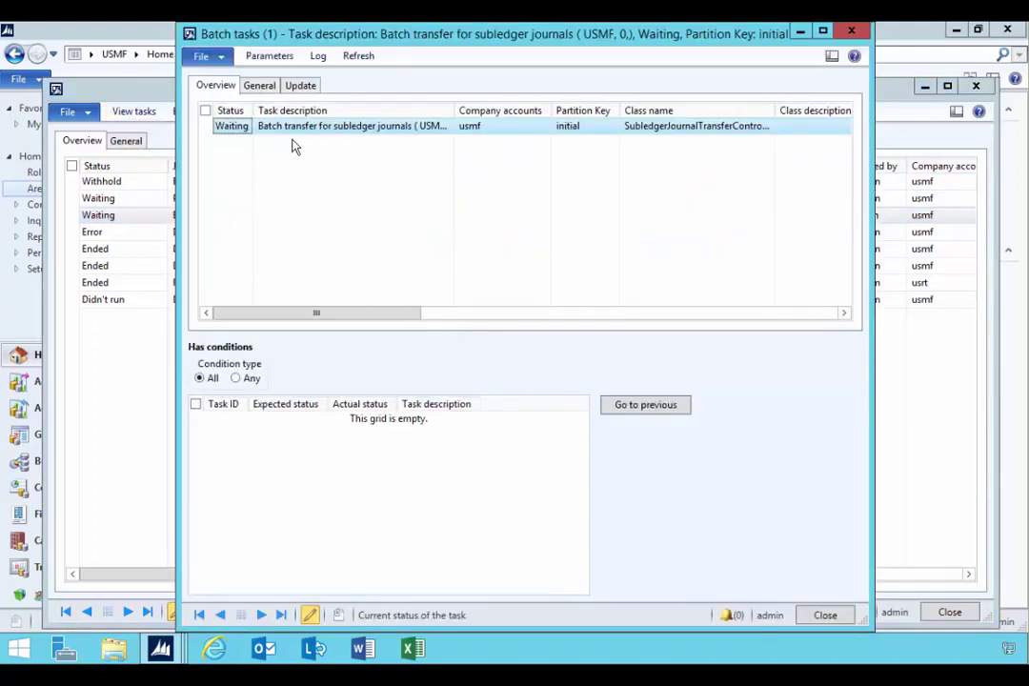
left_click(851, 31)
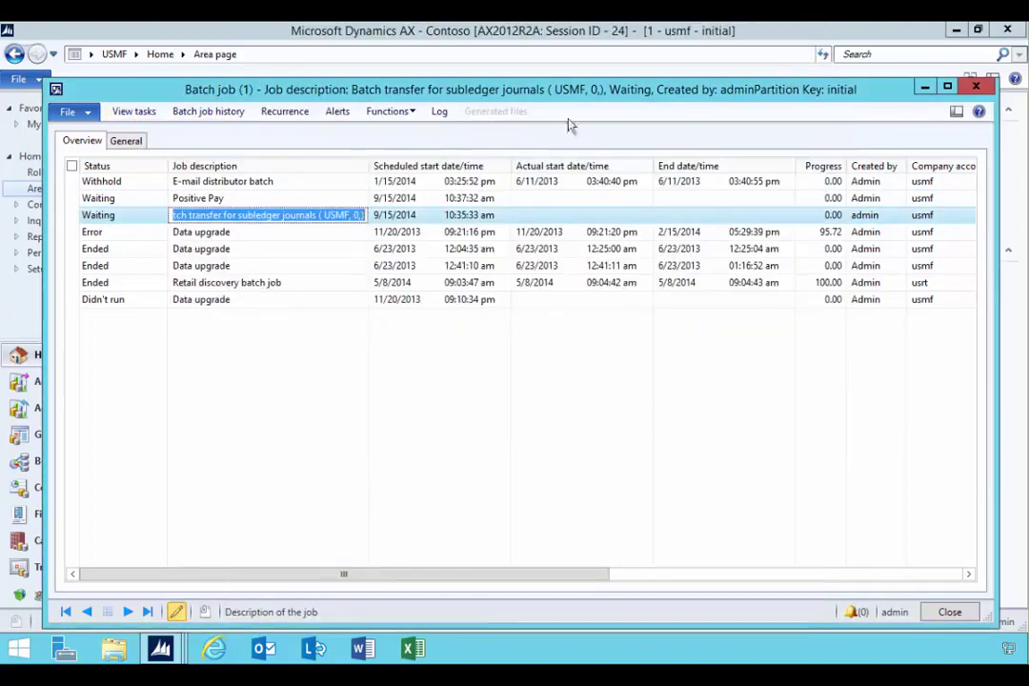
left_click(281, 111)
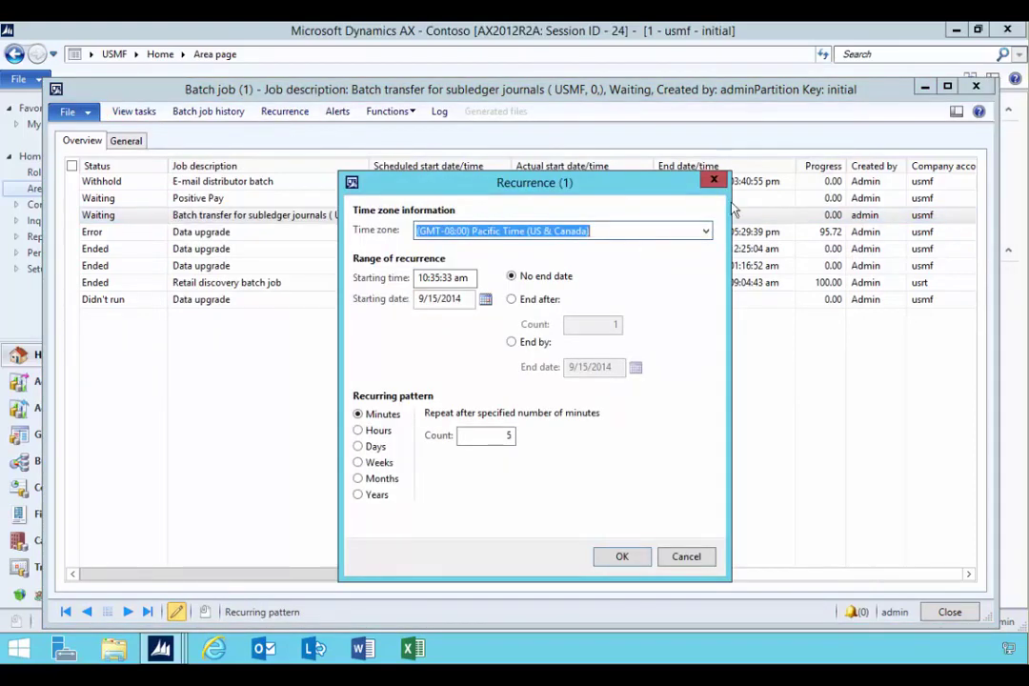
left_click(713, 181)
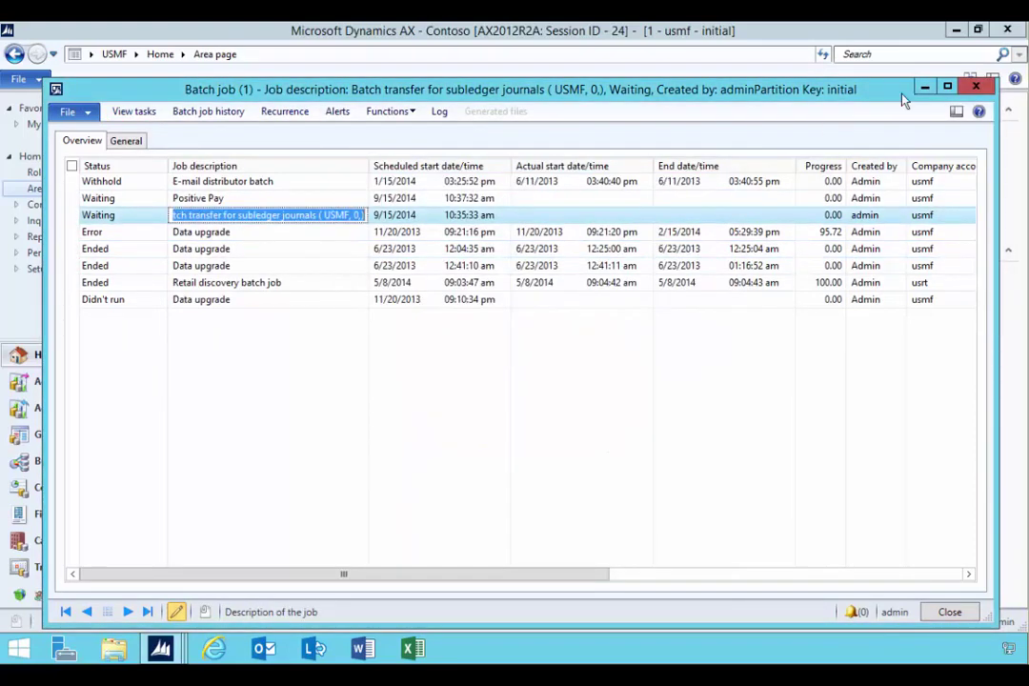
left_click(976, 87)
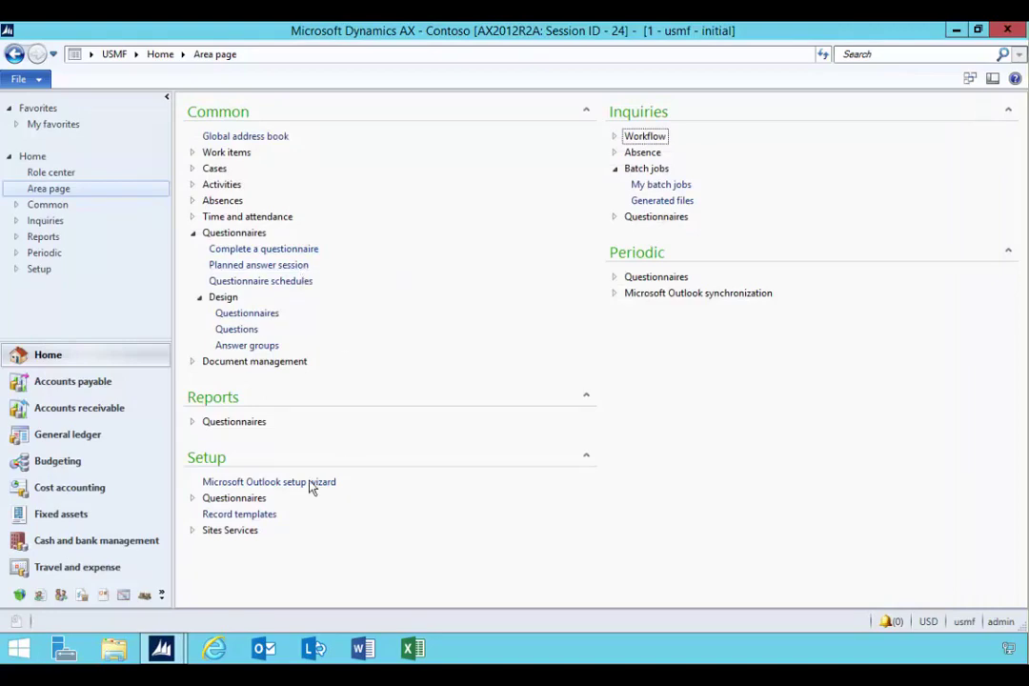
Create a new purchase order for vendor US-102 Tailspin Parts at site 2, warehouse 21
left_click(92, 385)
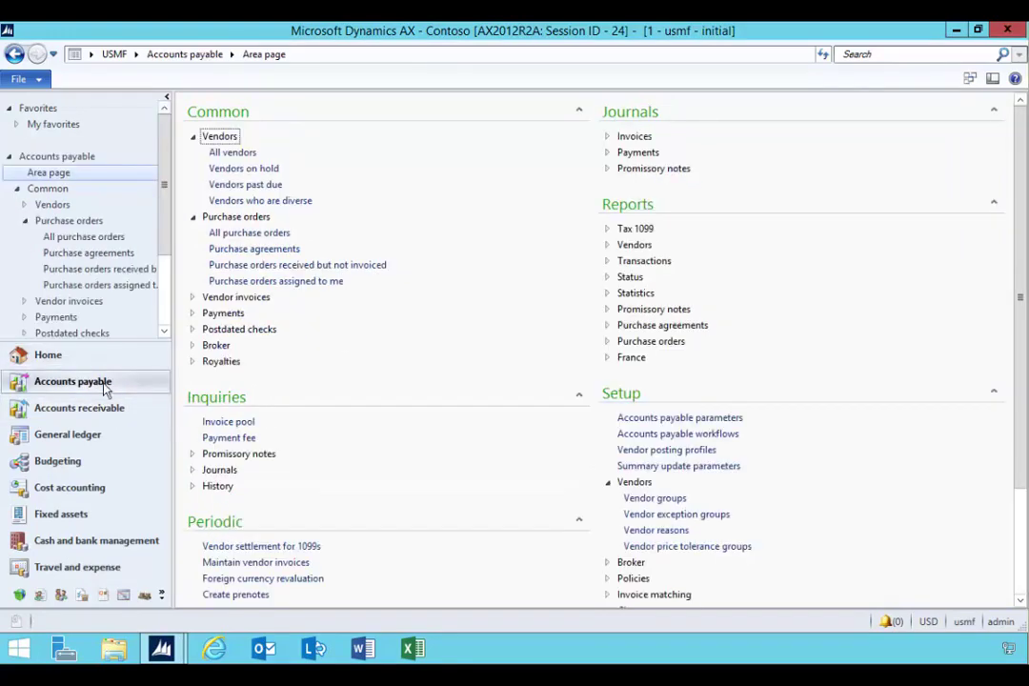
left_click(217, 232)
left_click(27, 114)
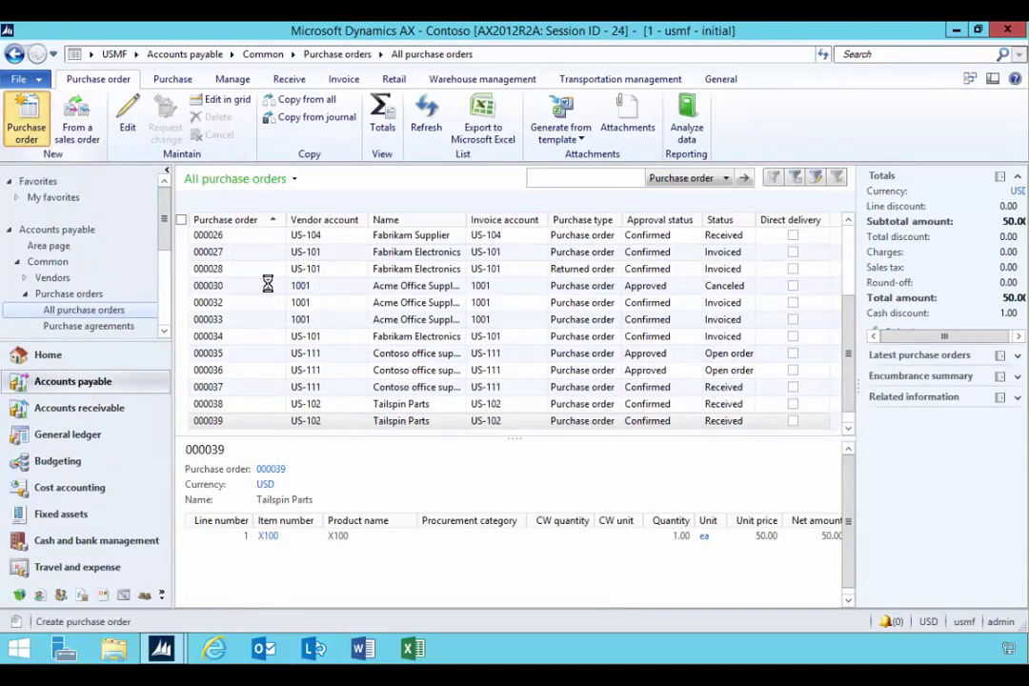
left_click(471, 360)
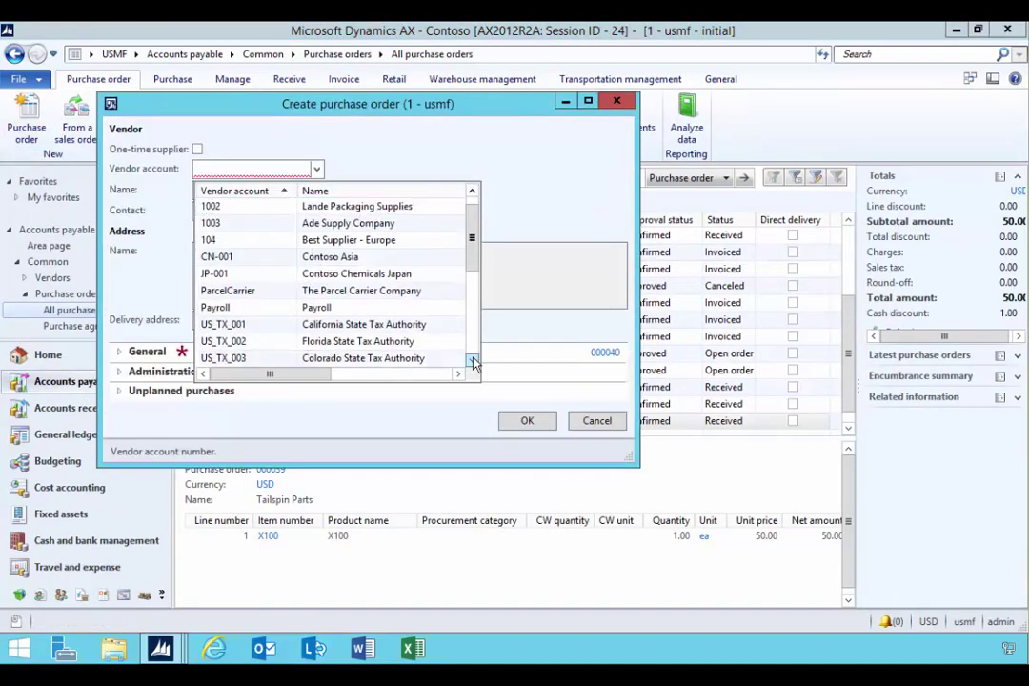
left_click_drag(474, 362, 472, 361)
left_click(227, 276)
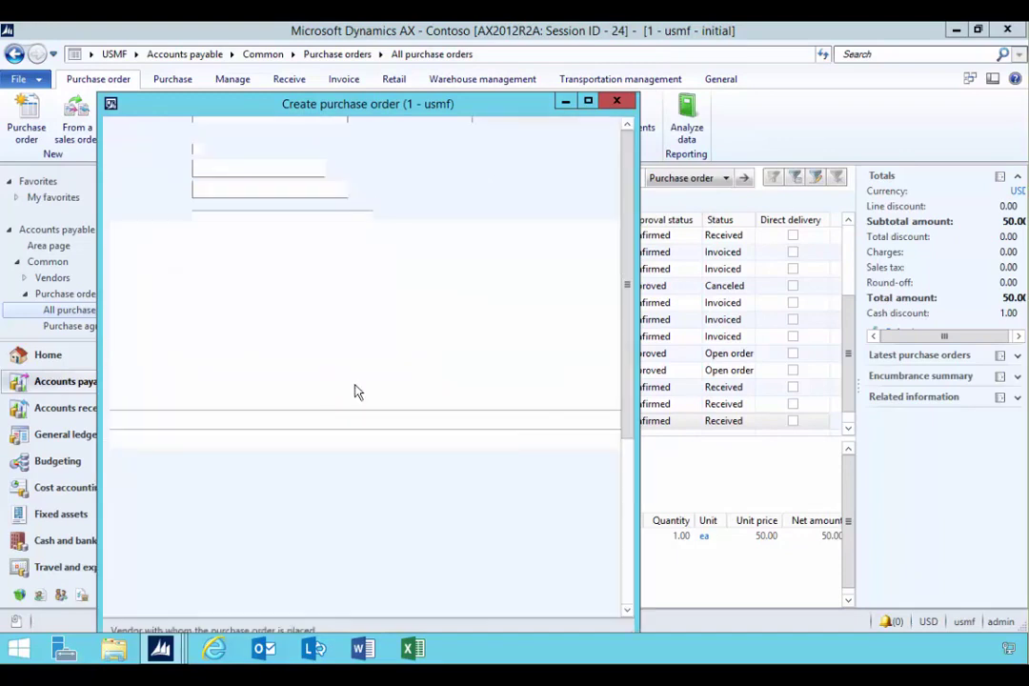
left_click(504, 435)
left_click(510, 269)
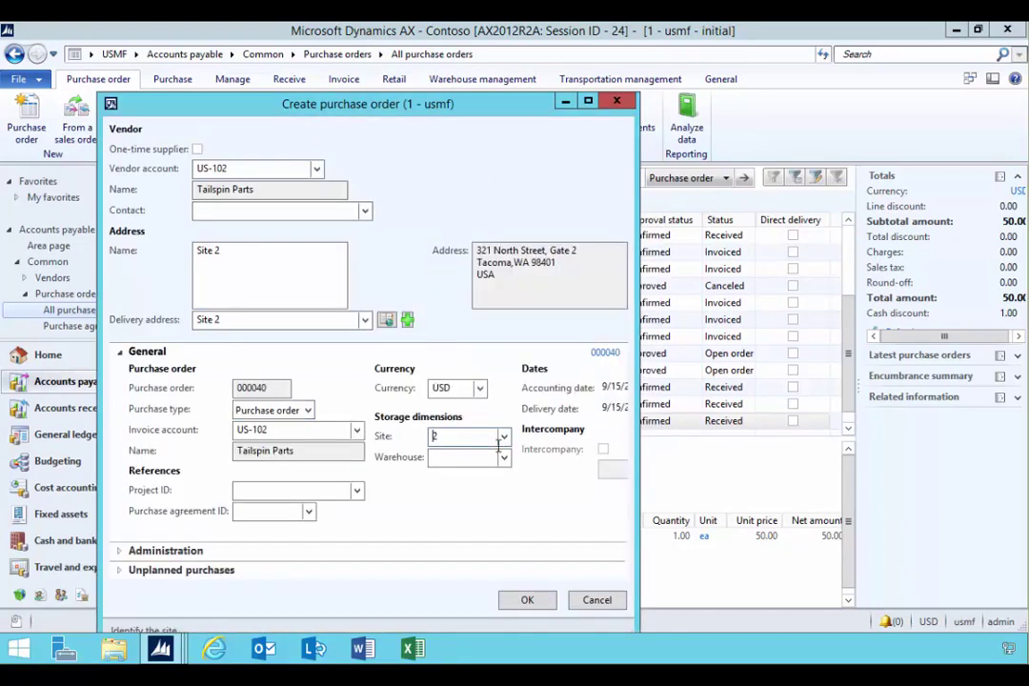
left_click(503, 457)
left_click(461, 297)
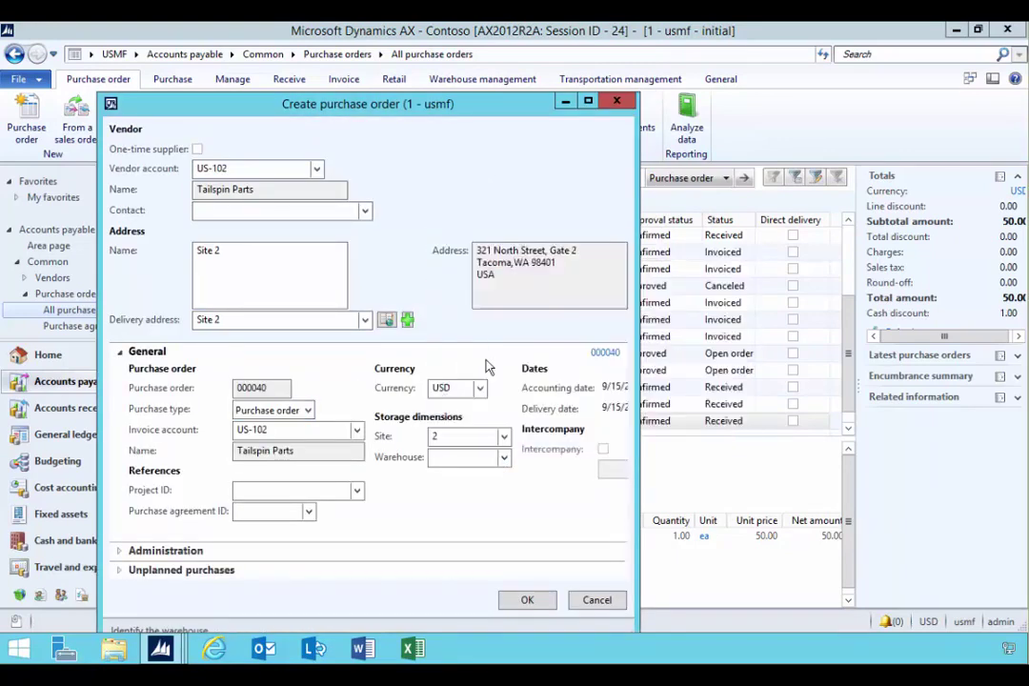
left_click(526, 599)
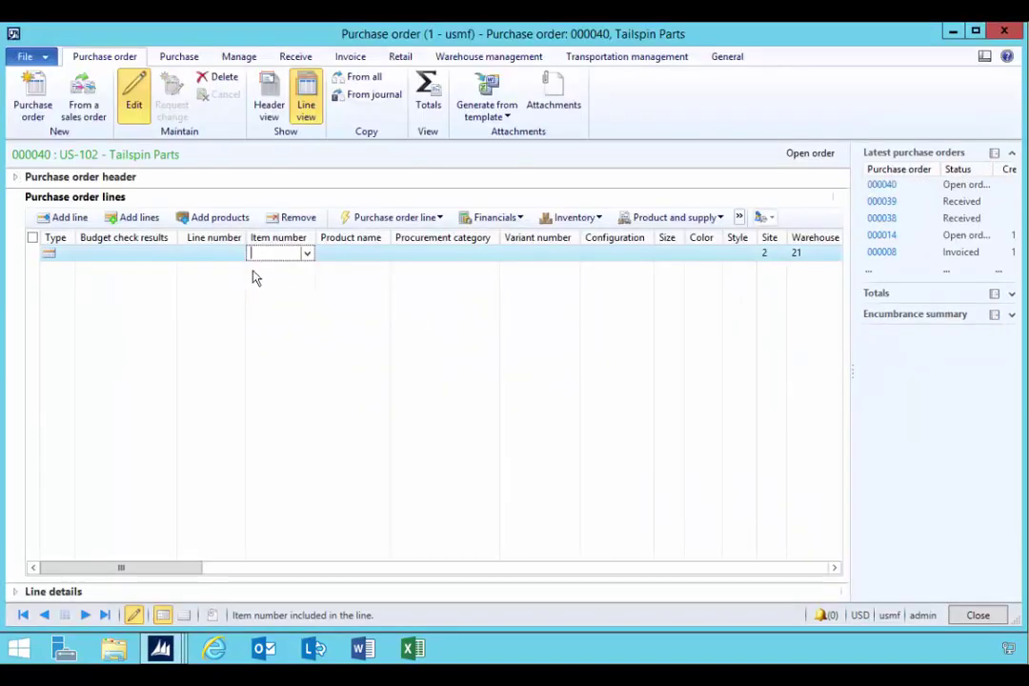
Add an order line for item X100 and confirm purchase order 000040
type("0")
key("Tab")
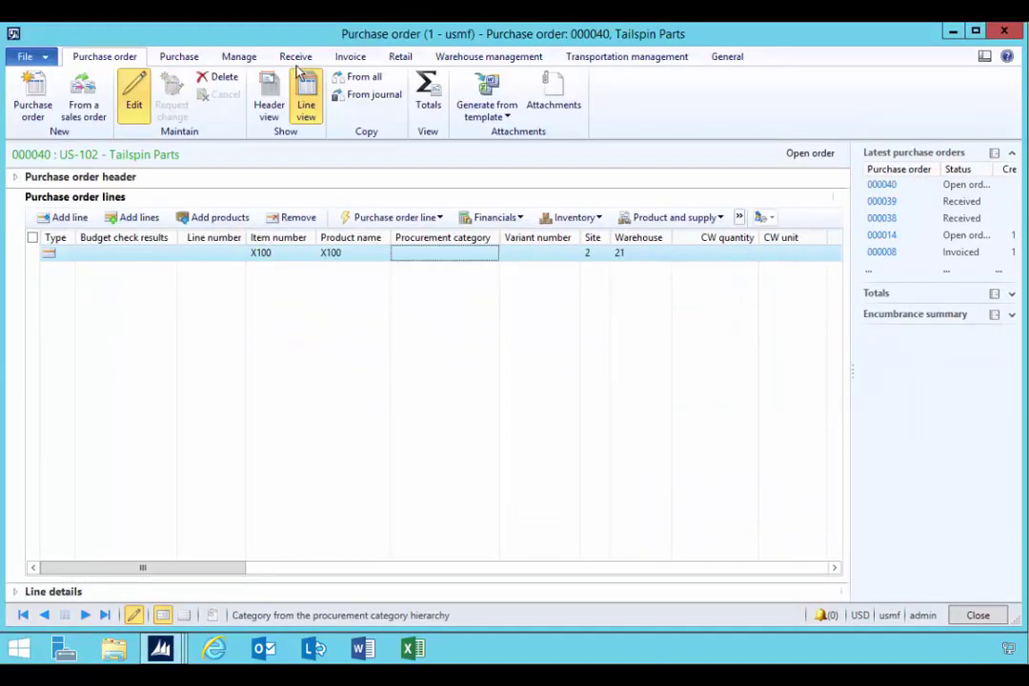
left_click(179, 56)
left_click(566, 95)
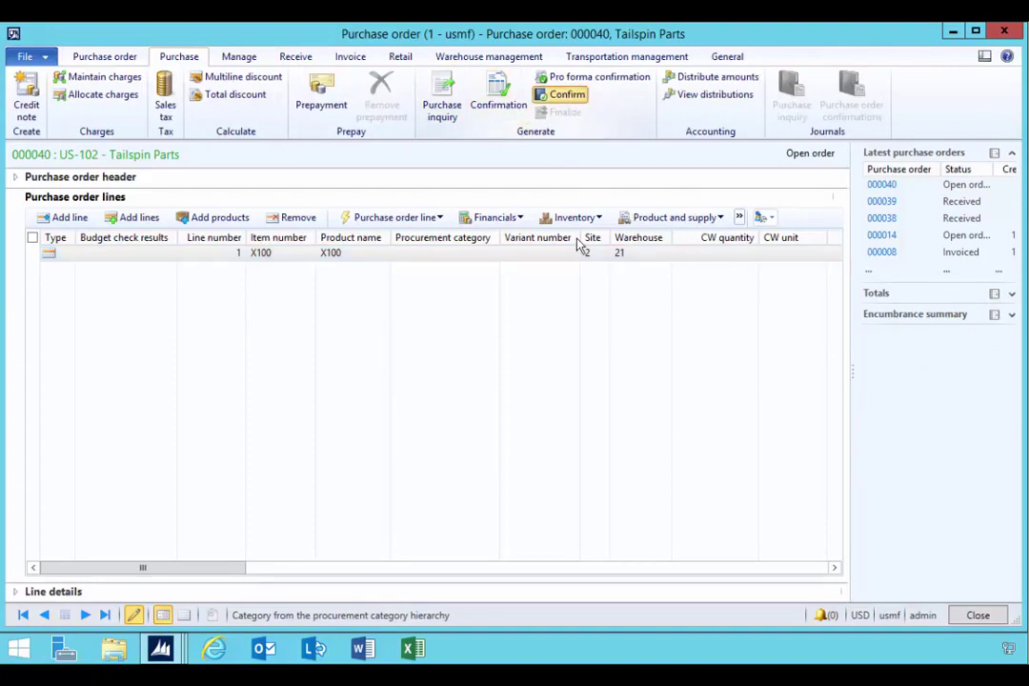
Post product receipt PR123 for purchase order 000040
left_click(293, 56)
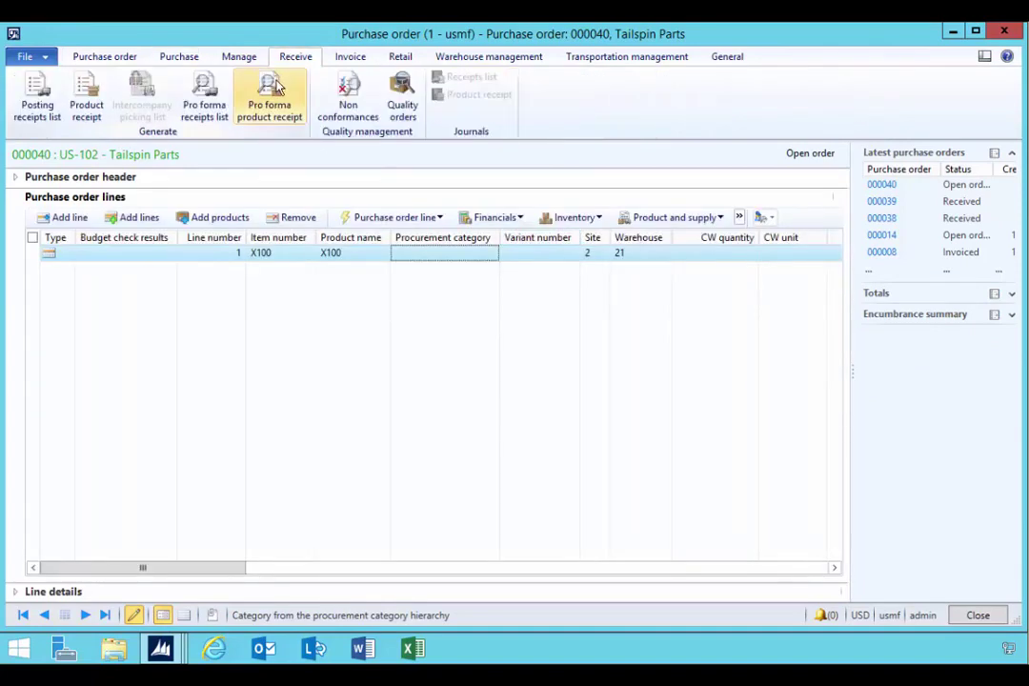
left_click(86, 99)
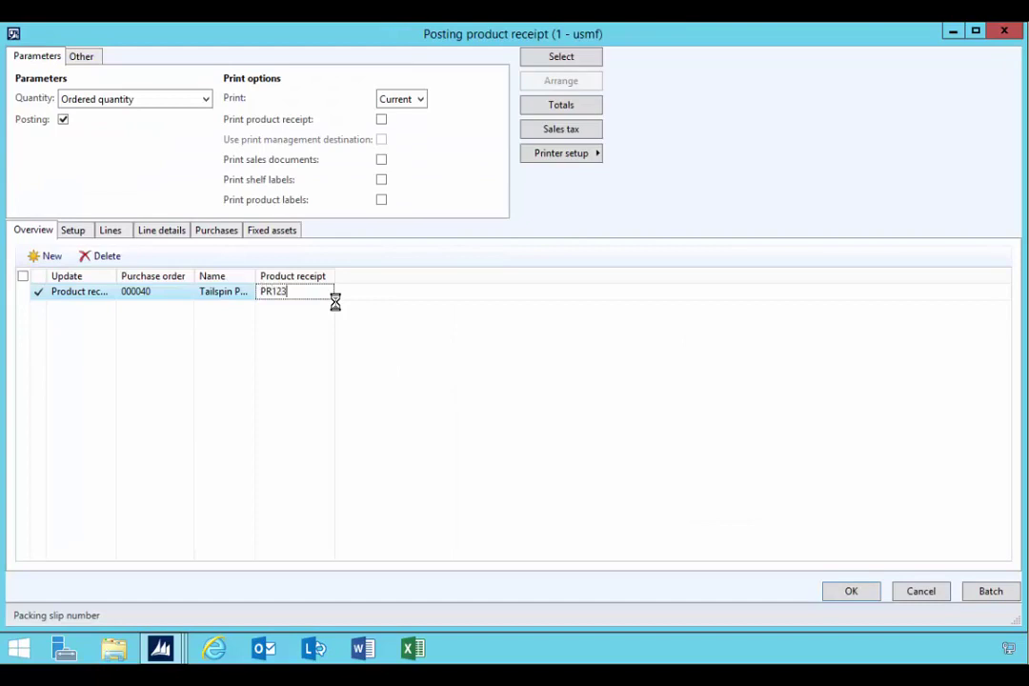
left_click(851, 592)
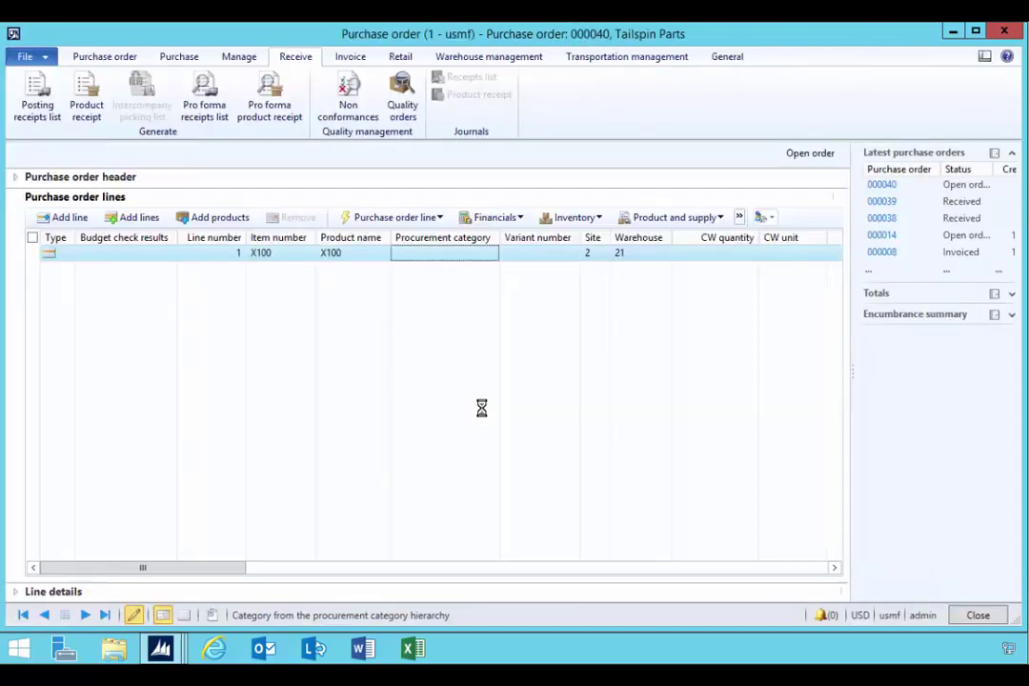
View the PR123 receipt's vouchers, which are still empty, then return to the main window
left_click(479, 95)
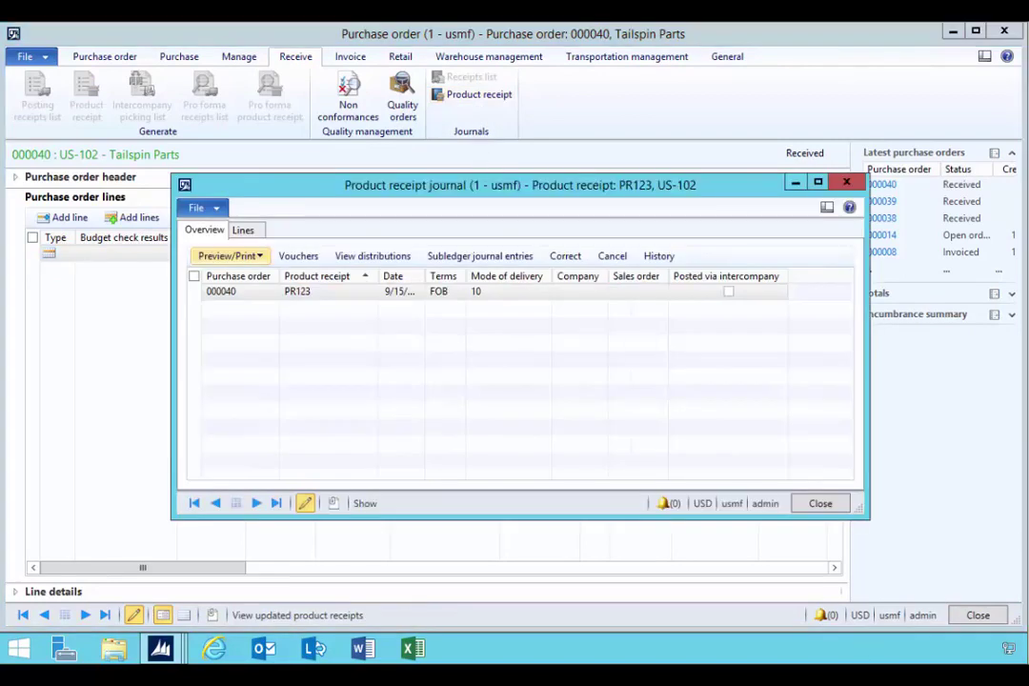
left_click(298, 292)
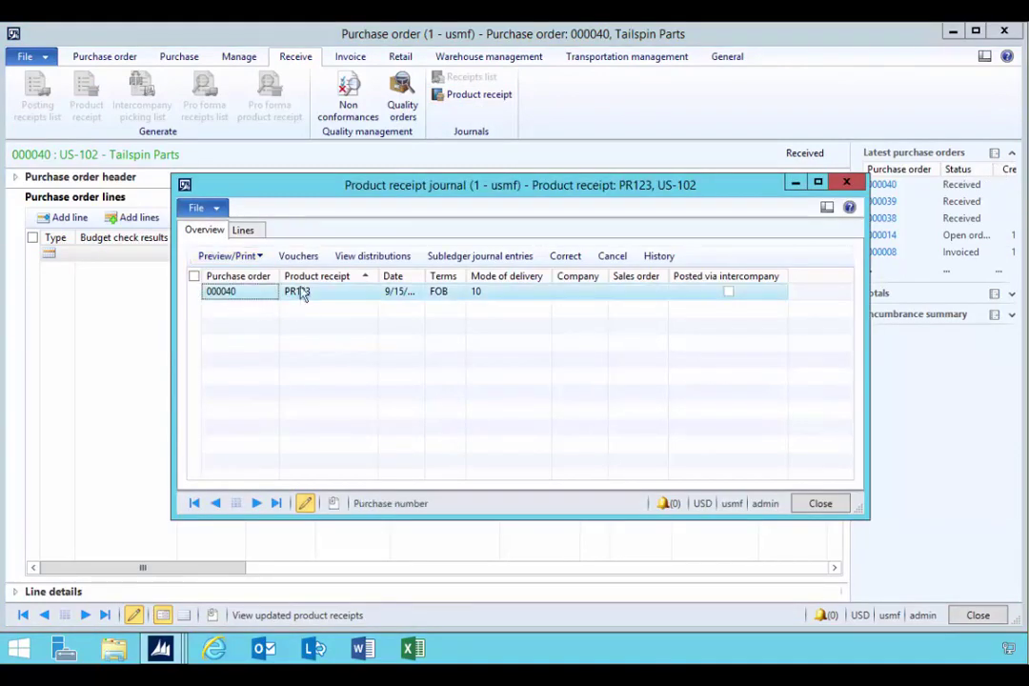
left_click(296, 255)
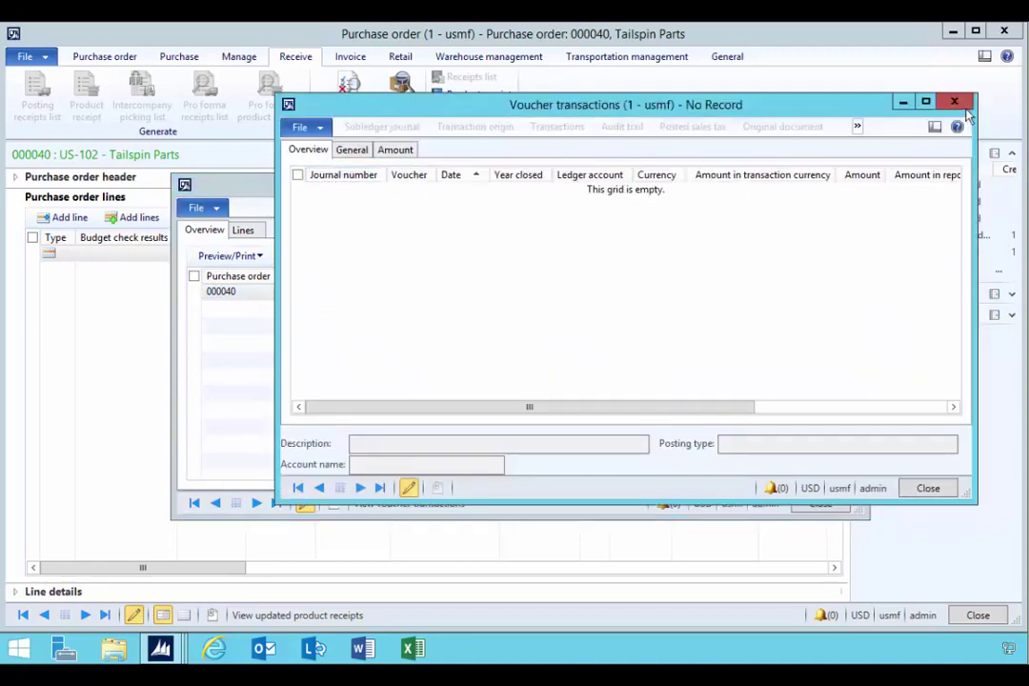
mouse_move(156, 658)
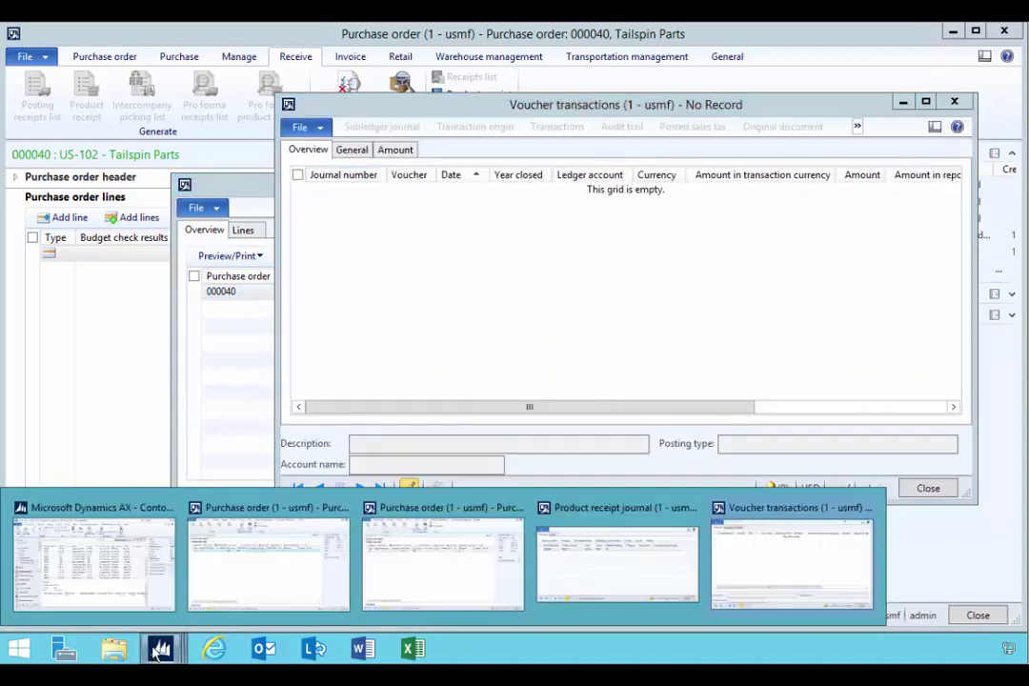
left_click(103, 565)
List subledger journal entries not yet transferred, showing PR123's entry 03083 pending
left_click(155, 434)
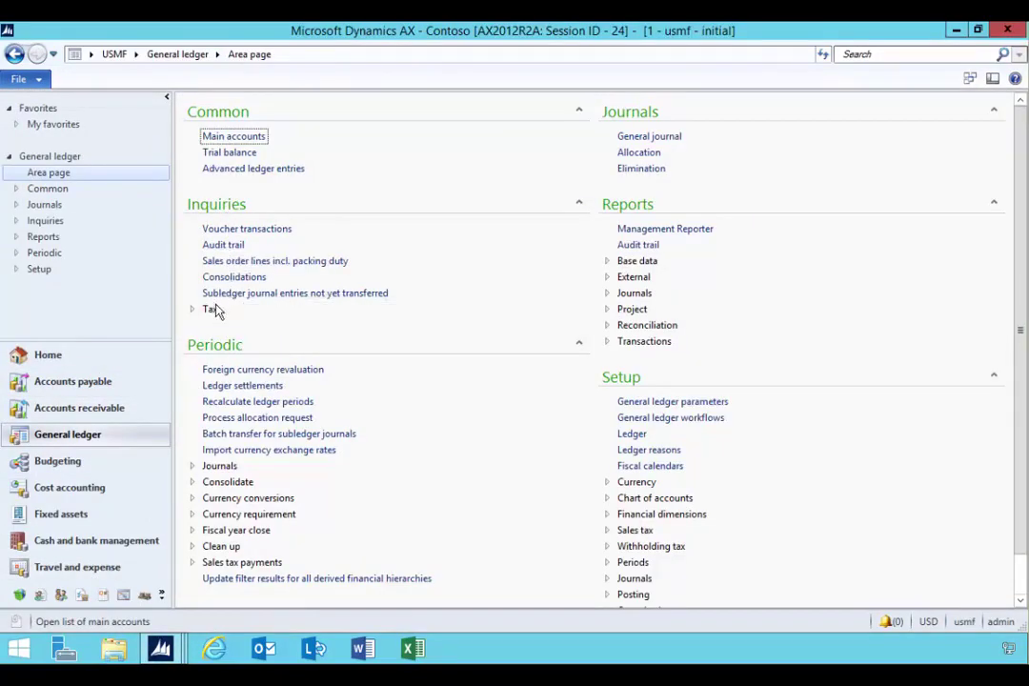
left_click(317, 294)
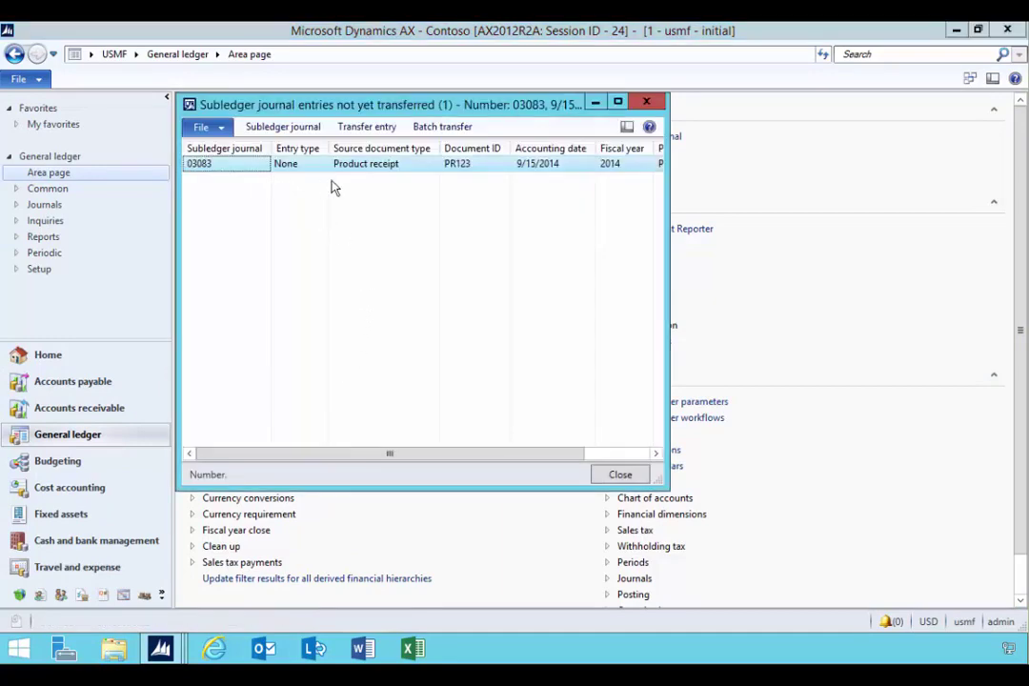
left_click_drag(402, 108, 337, 135)
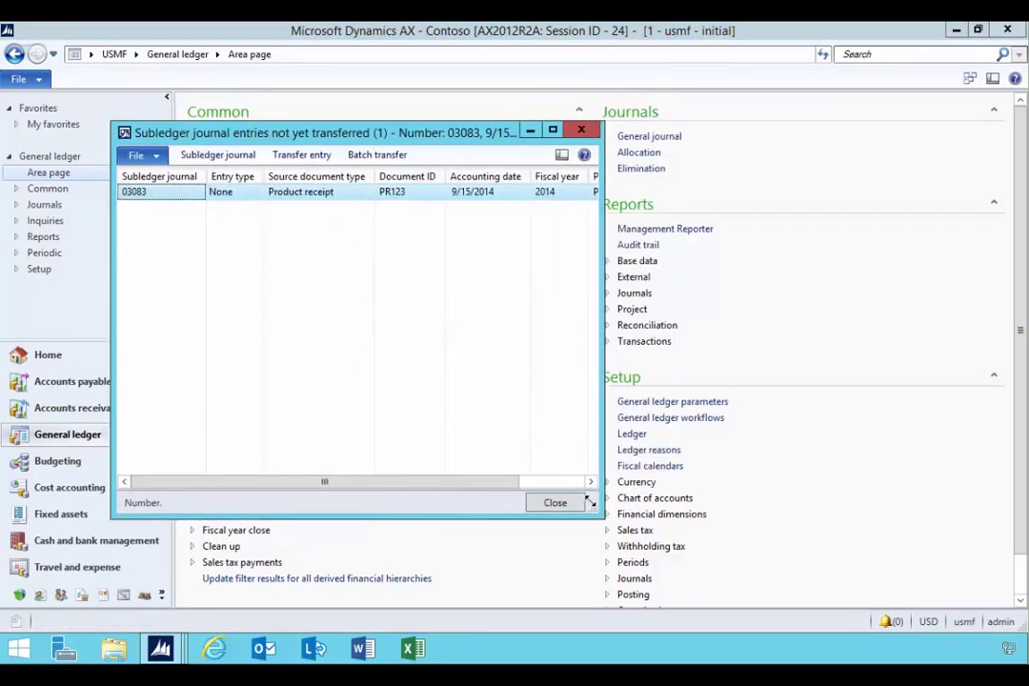
left_click_drag(590, 500, 885, 512)
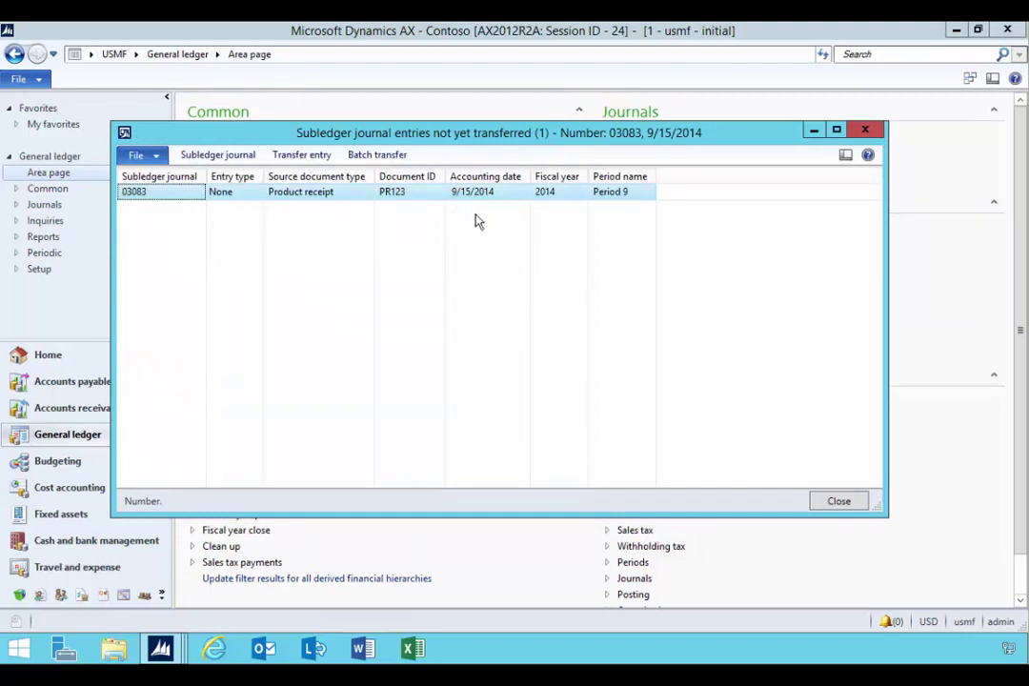
left_click_drag(486, 124, 486, 127)
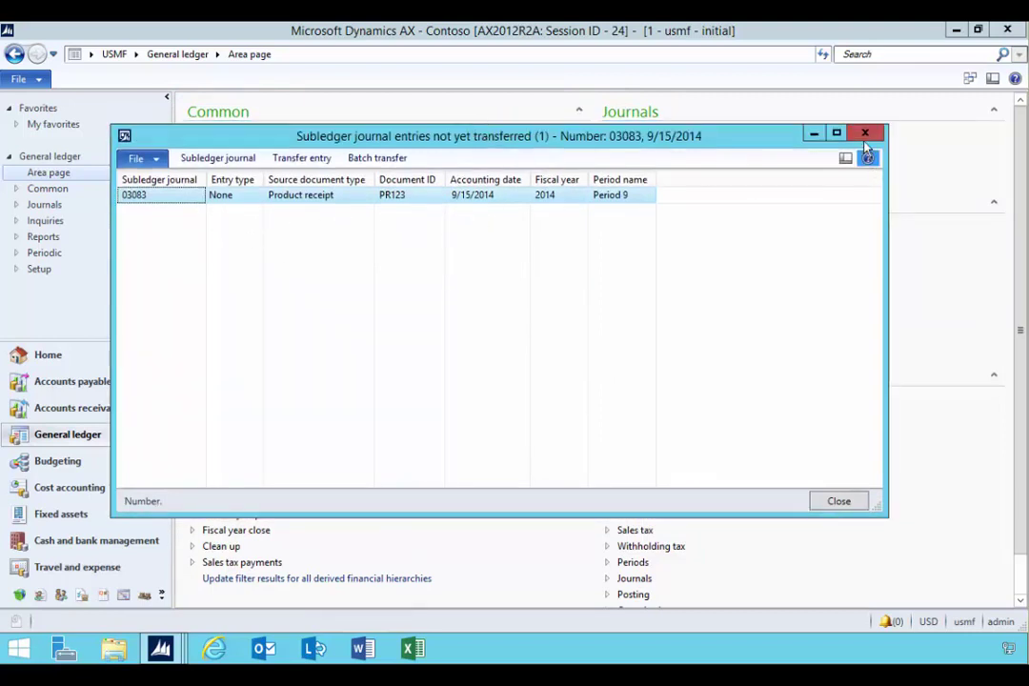
Close the untransferred entries window and the voucher transactions window
mouse_move(183, 646)
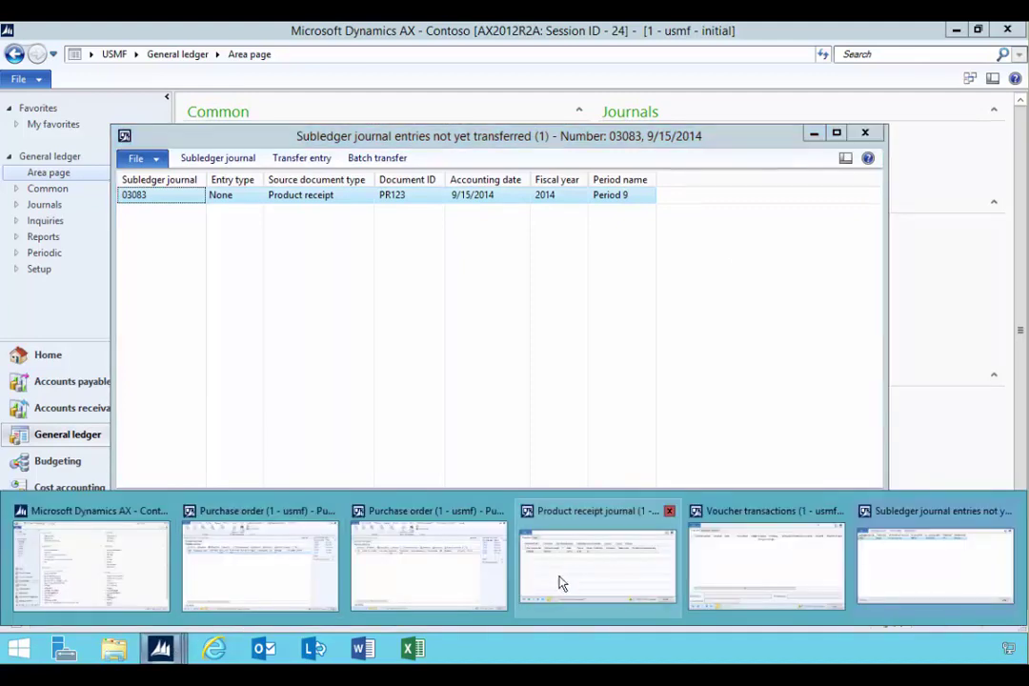
left_click(1007, 512)
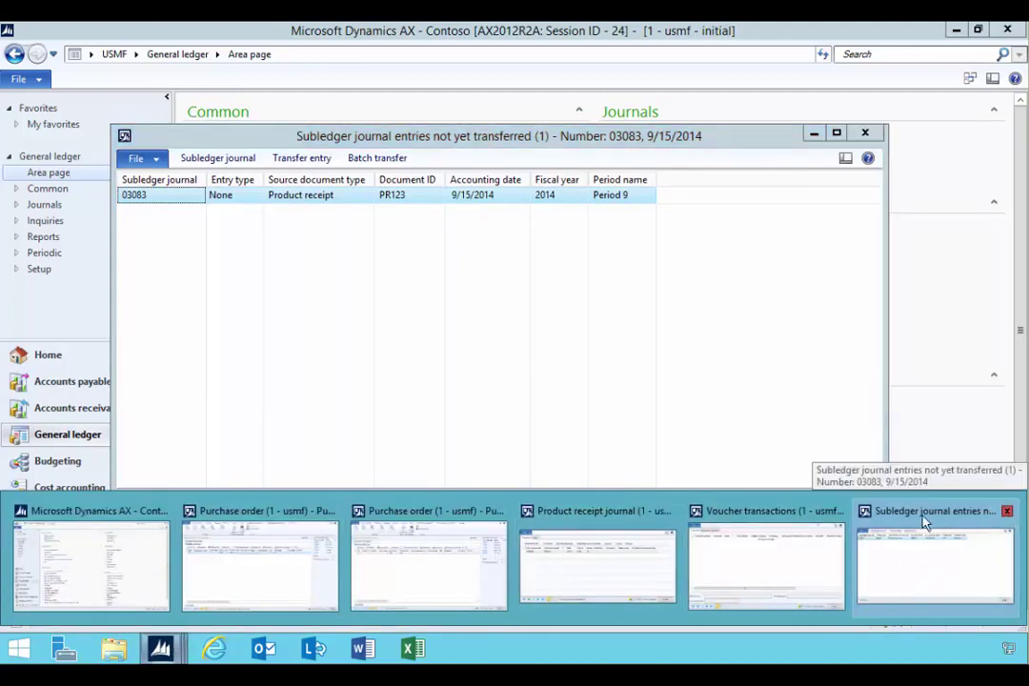
left_click(850, 533)
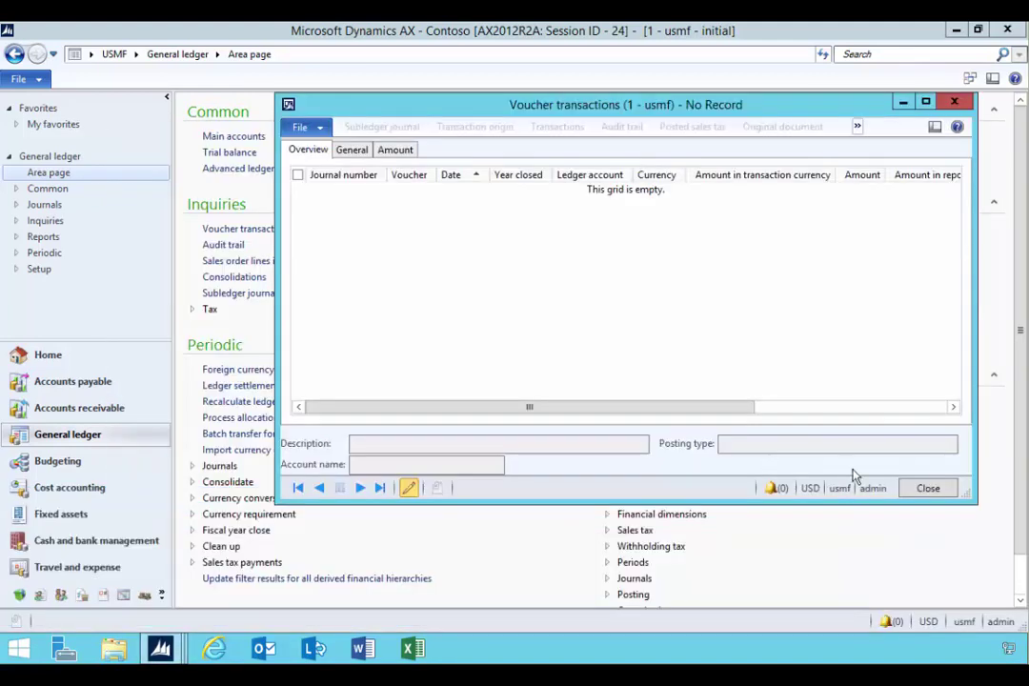
left_click(951, 101)
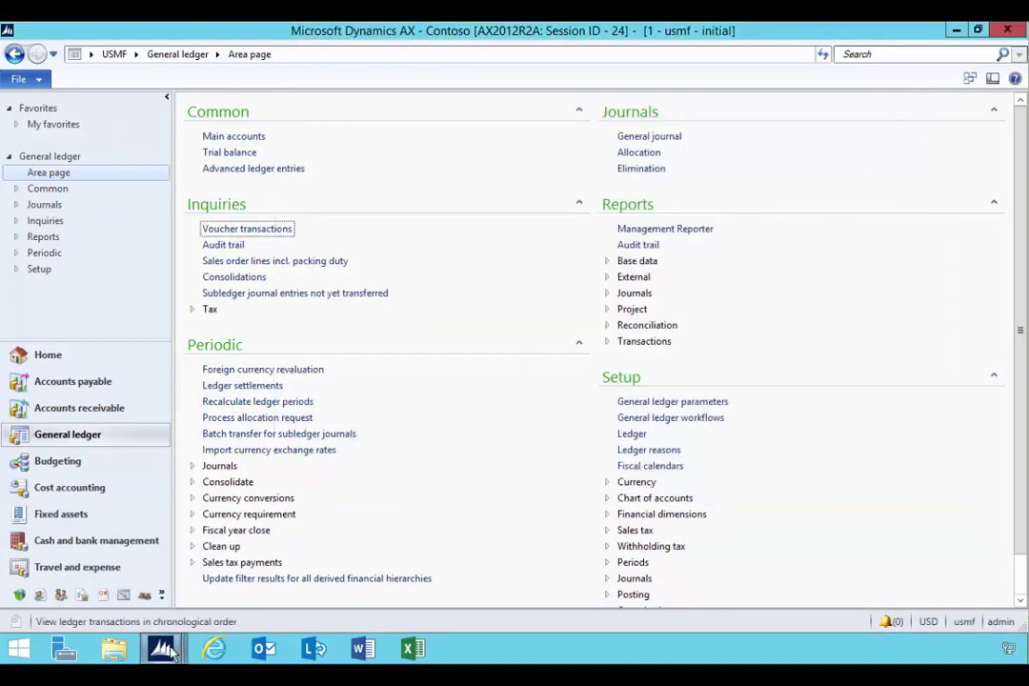
Close the product receipt journal and return to purchase order 000040
mouse_move(161, 649)
left_click(634, 563)
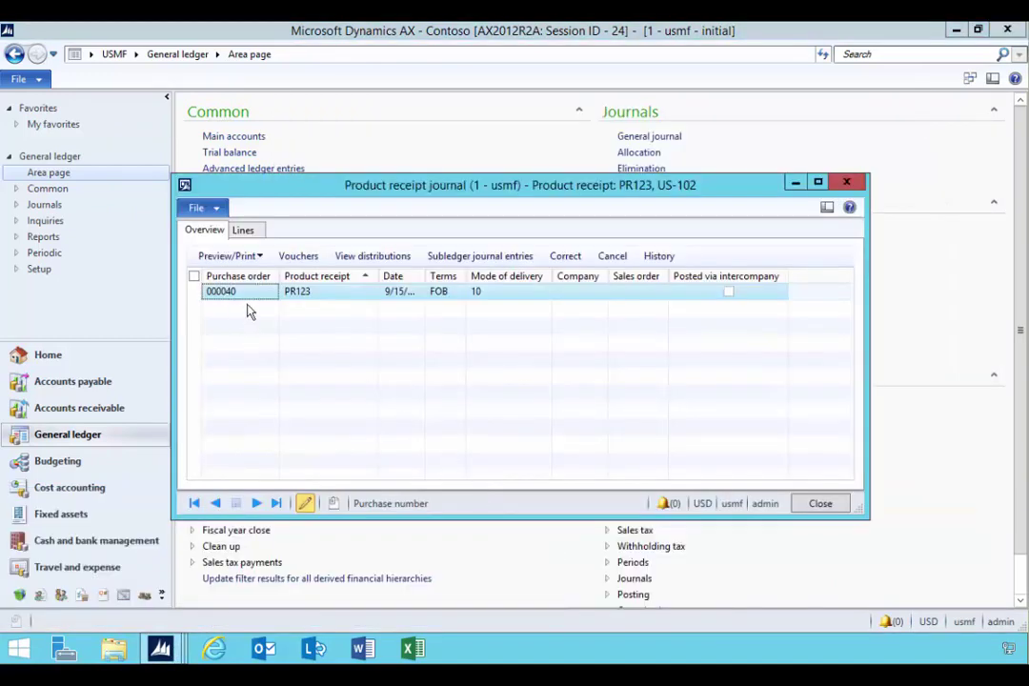
left_click(847, 182)
mouse_move(161, 650)
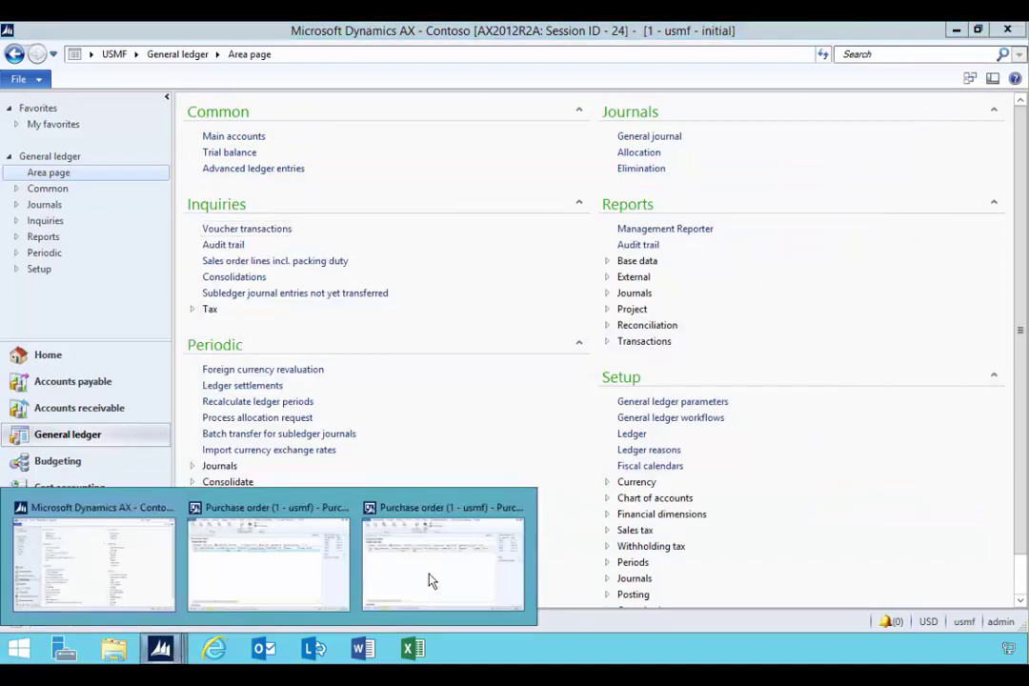
left_click(427, 567)
Open item X100's inventory transactions and select the purchase order 000040 transaction
right_click(271, 259)
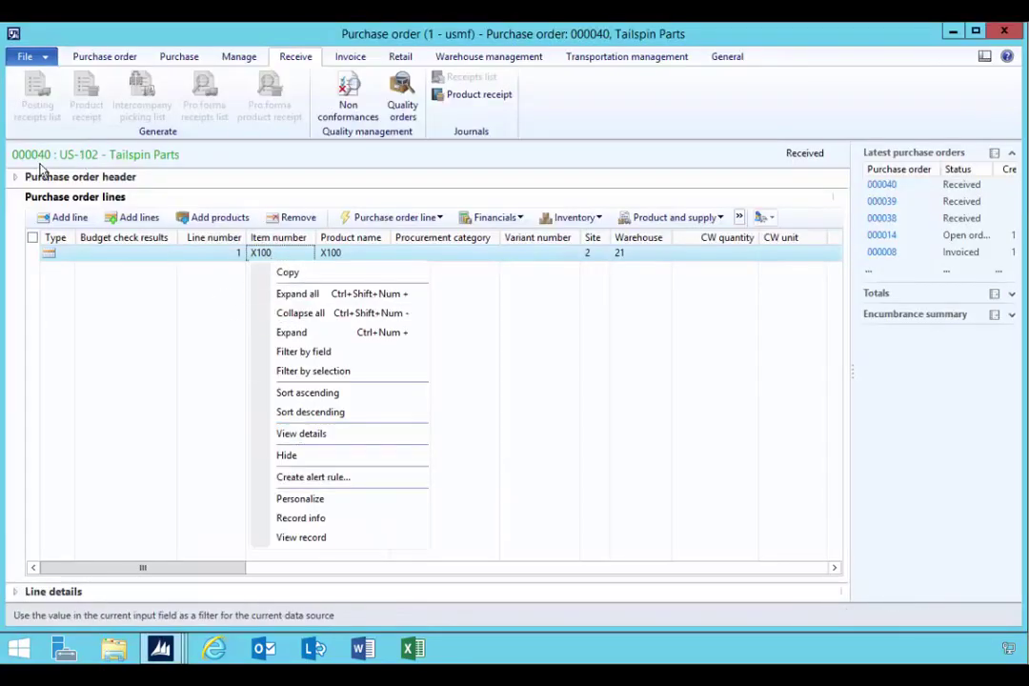
left_click(305, 433)
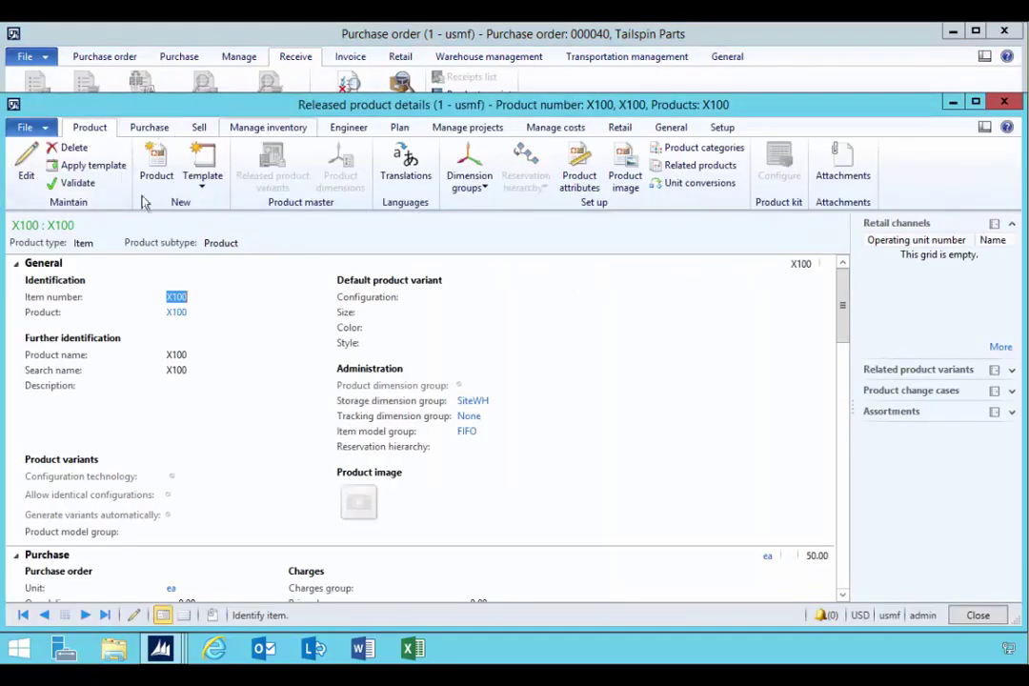
left_click(250, 127)
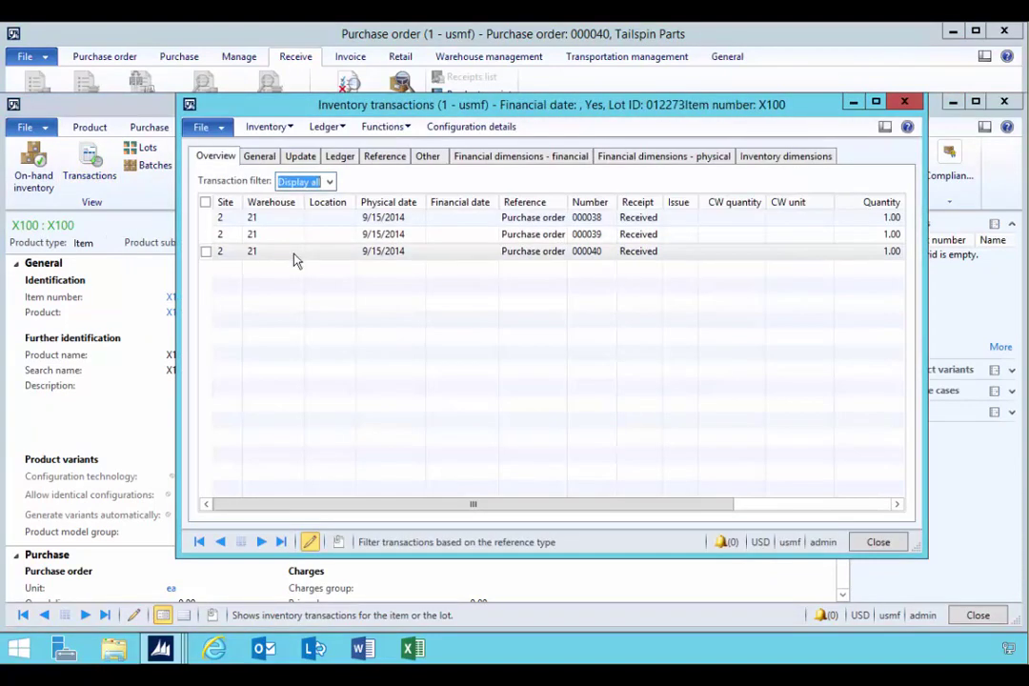
left_click(540, 253)
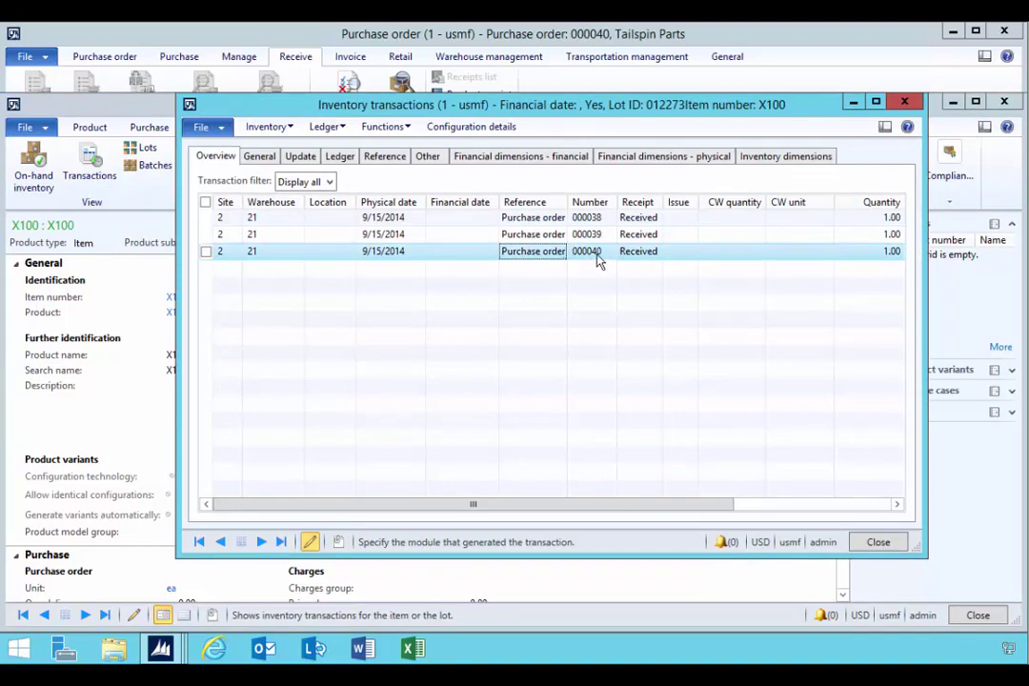
Reposition and widen the inventory transactions window and autofit the Reference column
left_click_drag(534, 103, 439, 119)
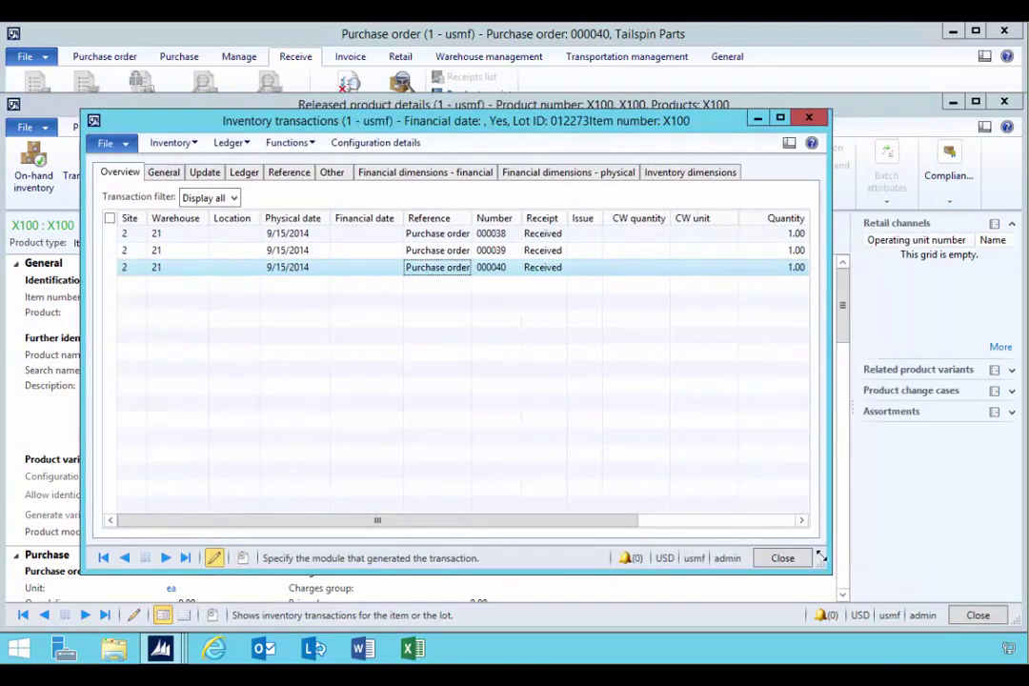
left_click_drag(820, 555, 957, 569)
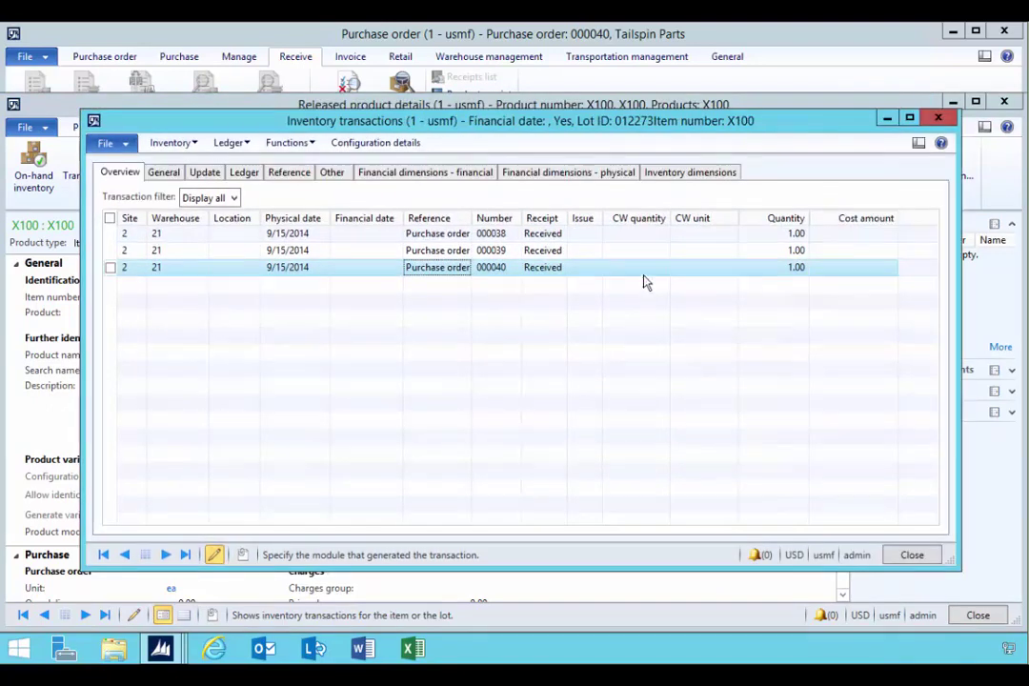
double_click(472, 219)
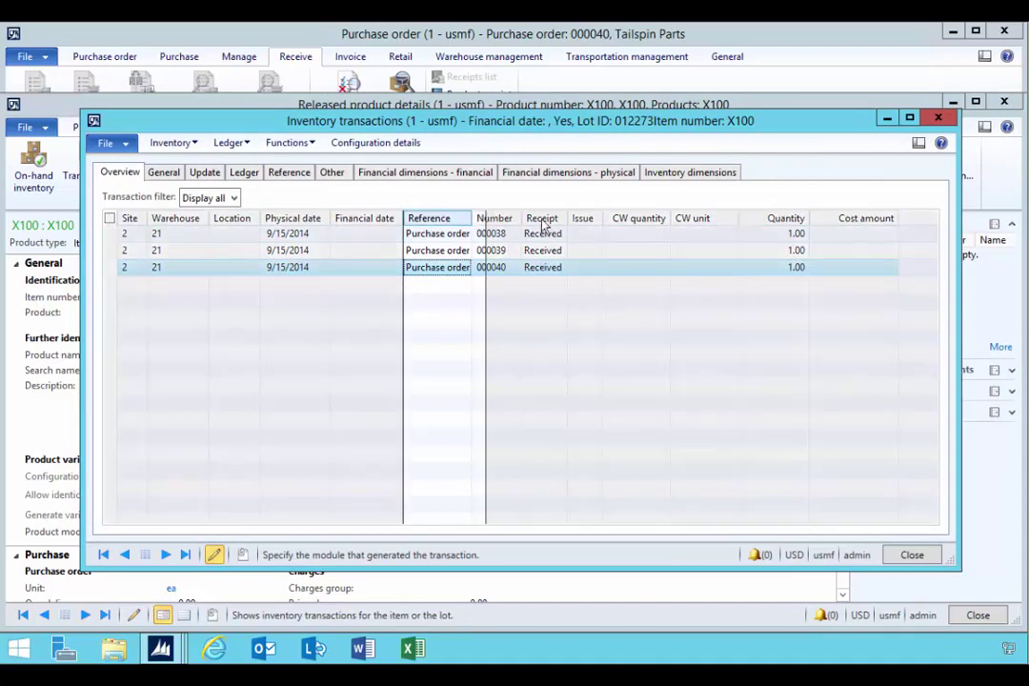
left_click_drag(657, 120, 624, 142)
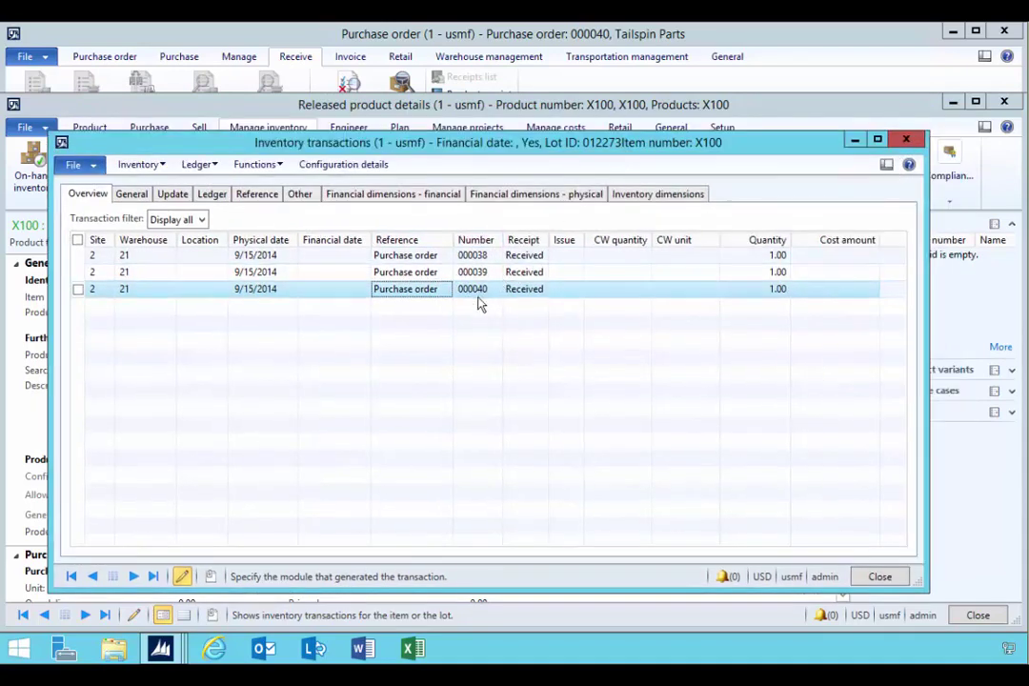
left_click_drag(920, 585, 946, 581)
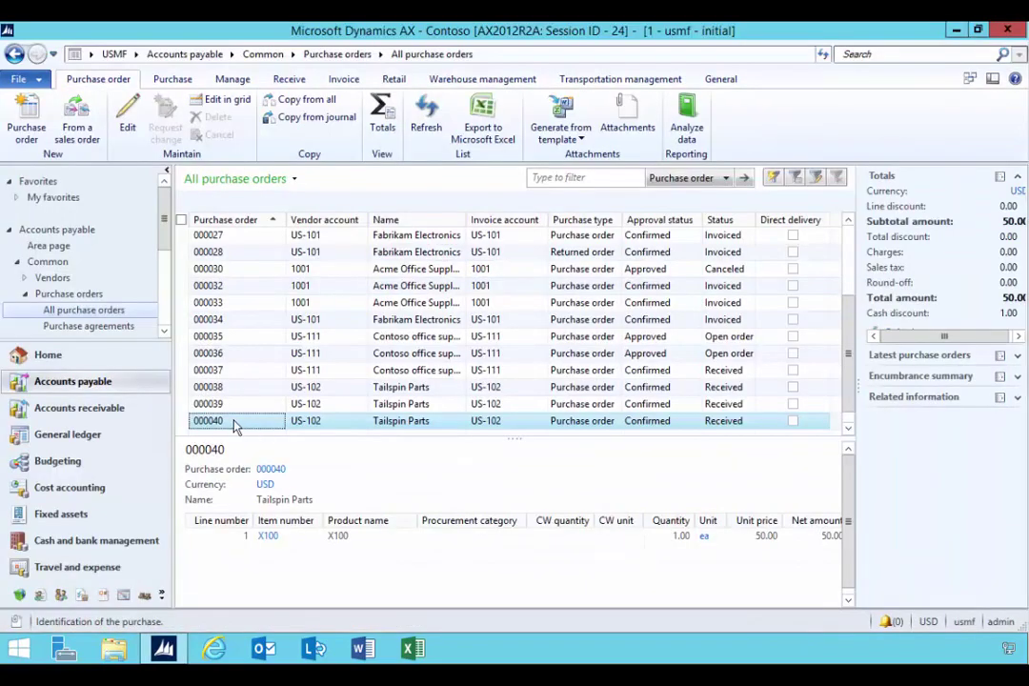
Check that product receipt PR123 for order 000040 has ledger vouchers
left_click(287, 80)
left_click(424, 116)
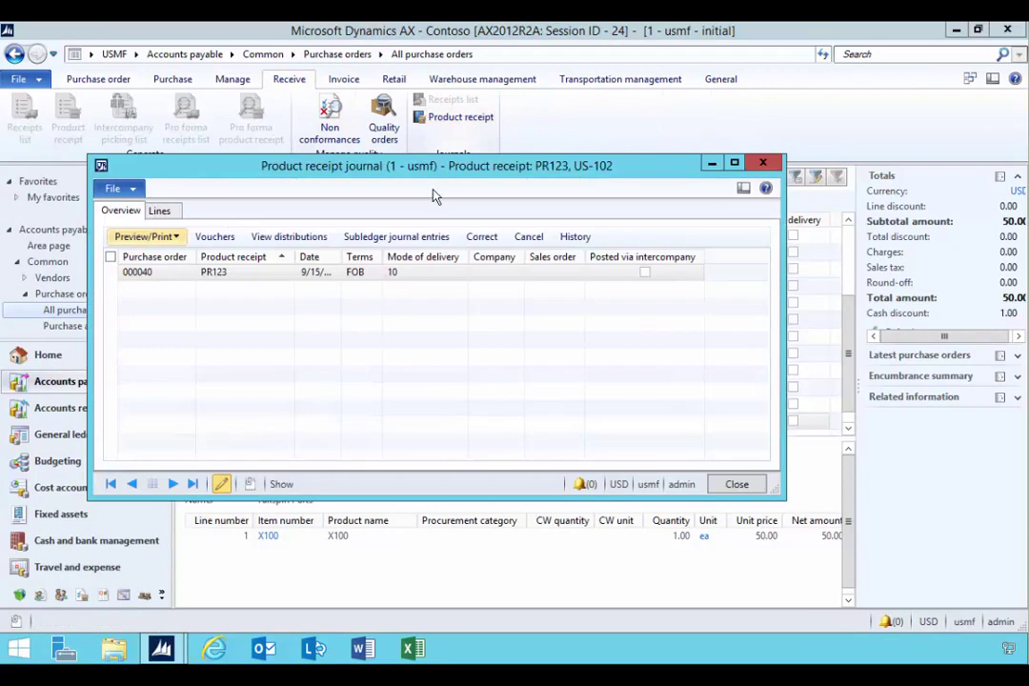
left_click(214, 238)
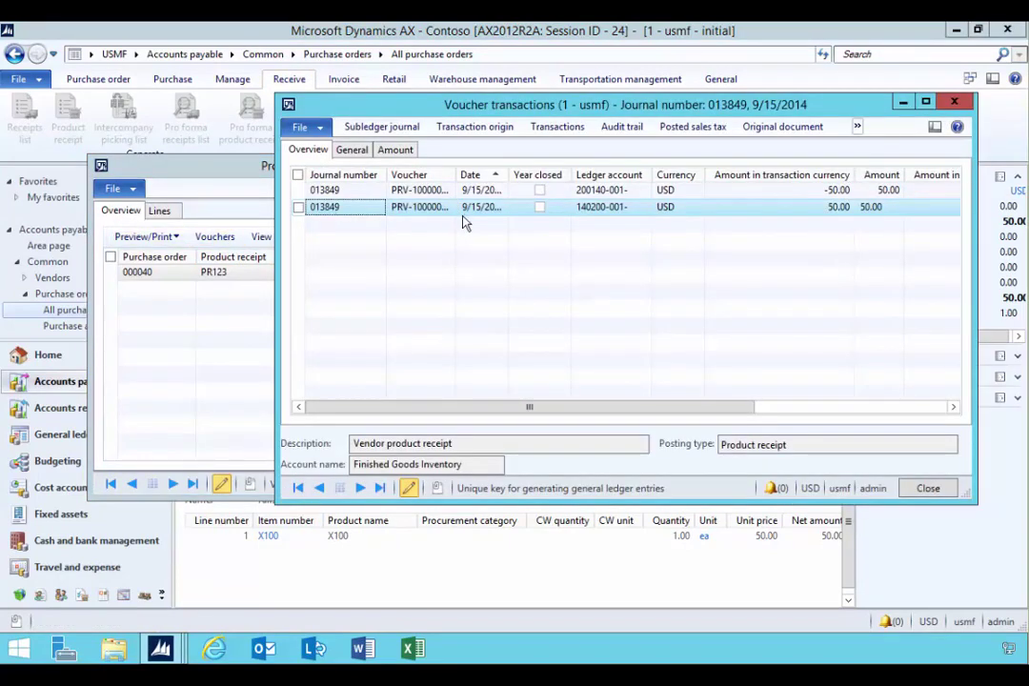
left_click(955, 102)
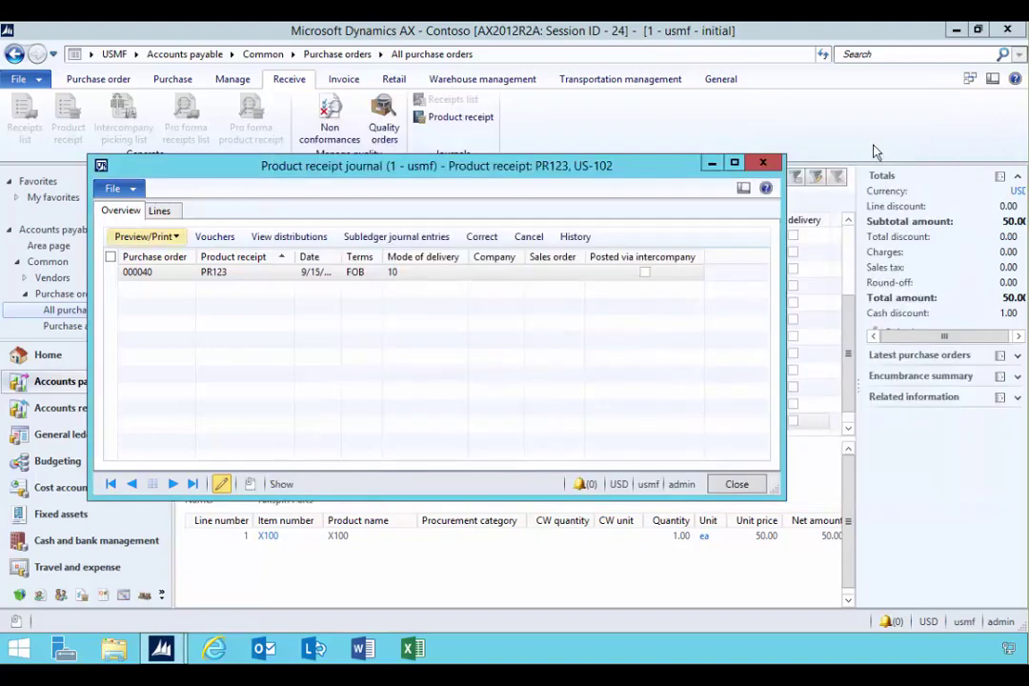
left_click(763, 164)
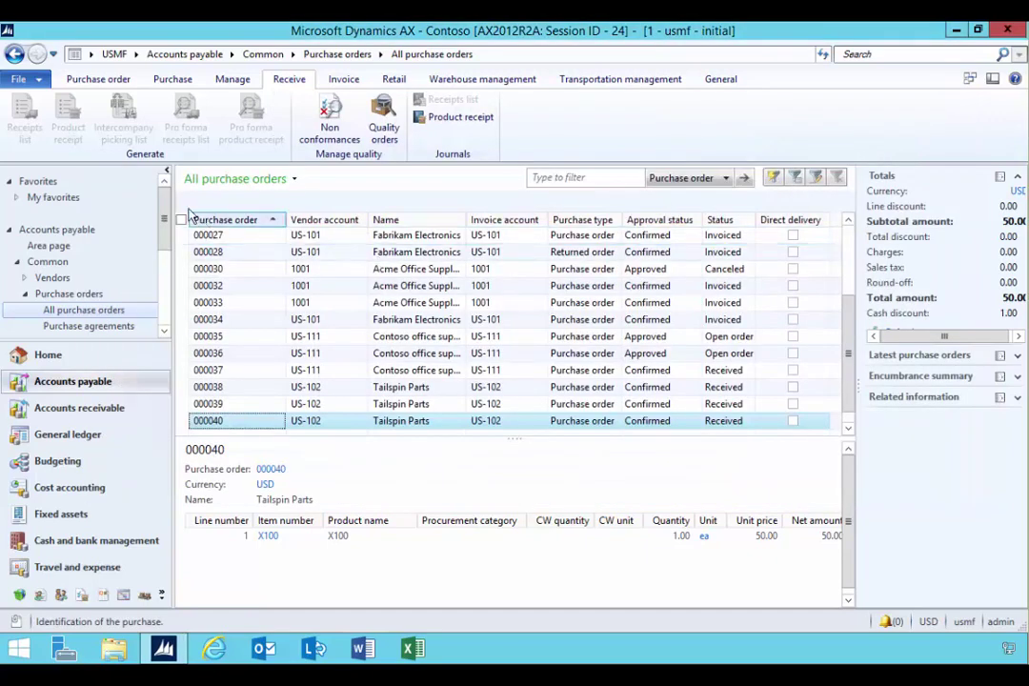
Confirm receipt PR43e for order 000041 has no vouchers, then go to General ledger
left_click(93, 82)
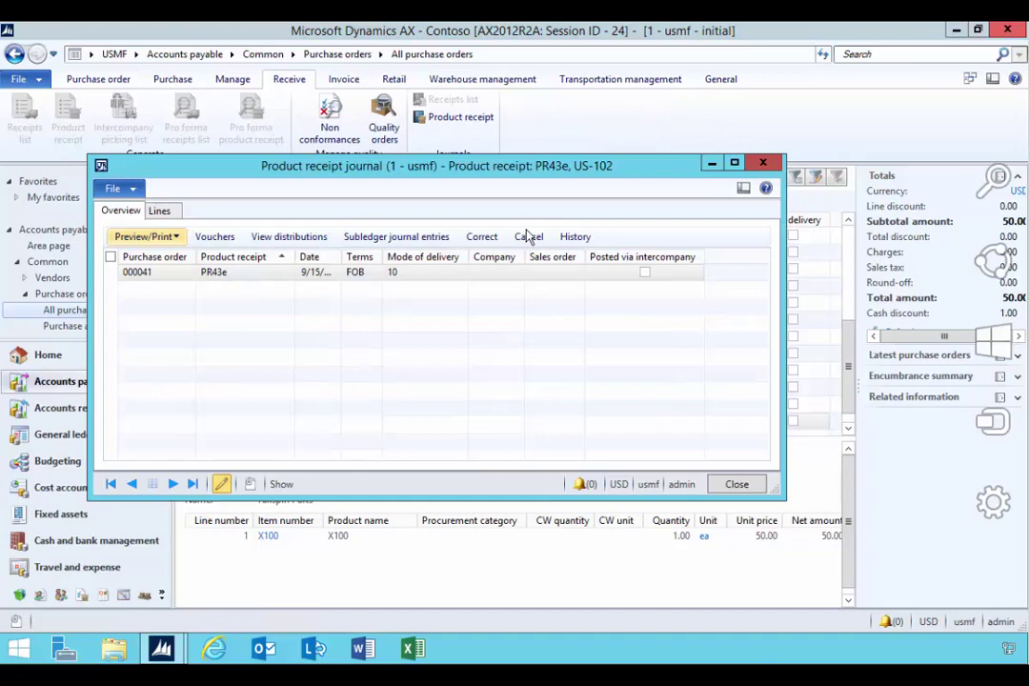
left_click(768, 164)
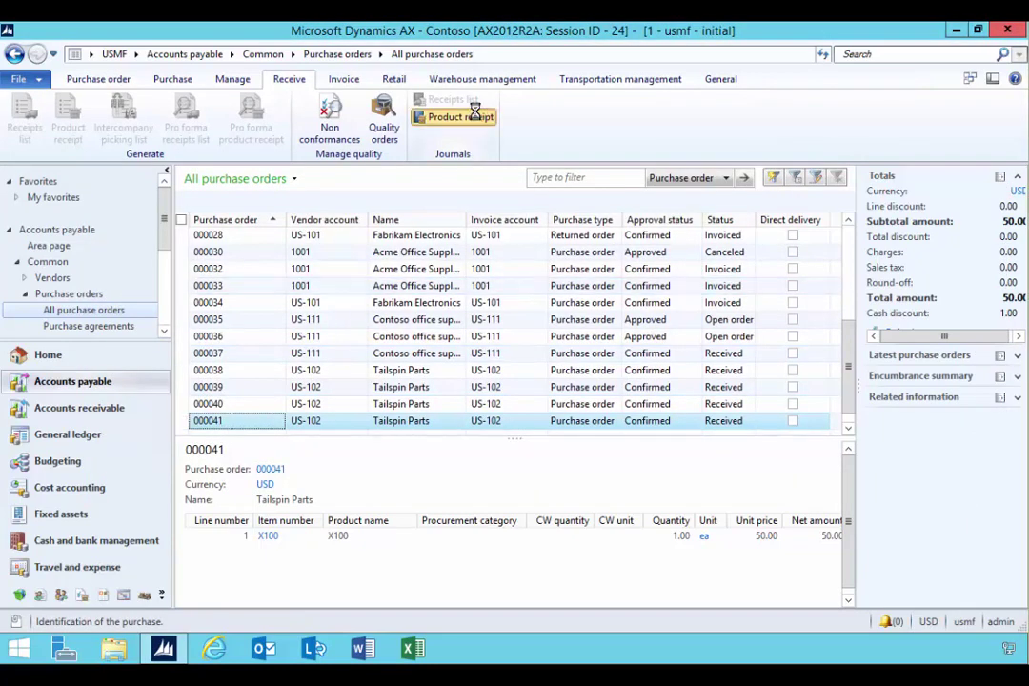
left_click(424, 116)
left_click(213, 238)
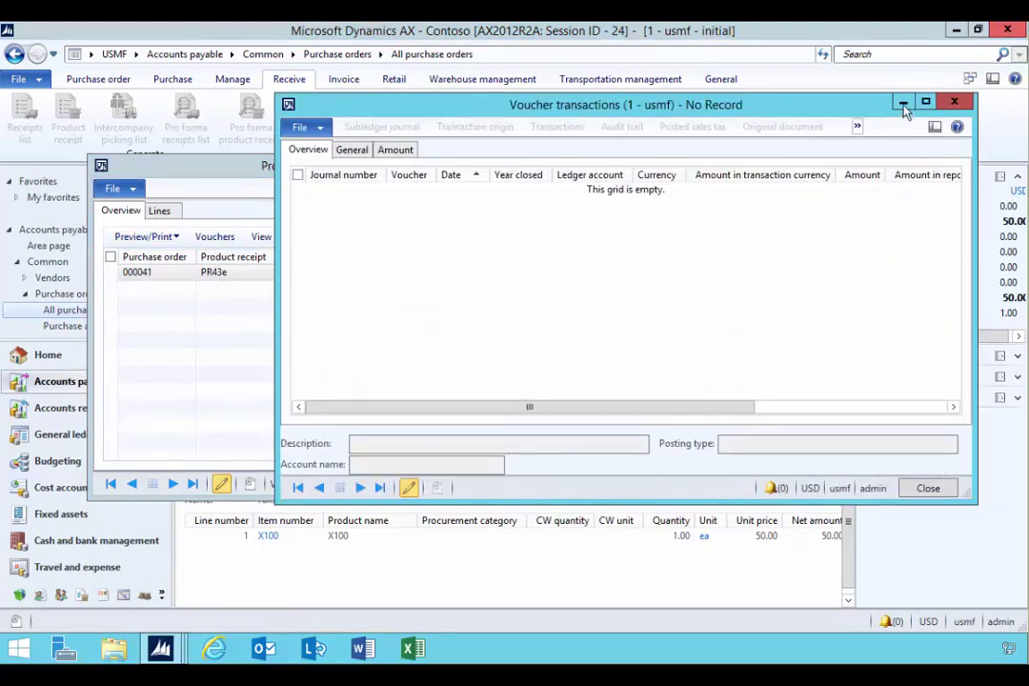
left_click(954, 101)
left_click_drag(650, 166, 818, 209)
left_click(114, 435)
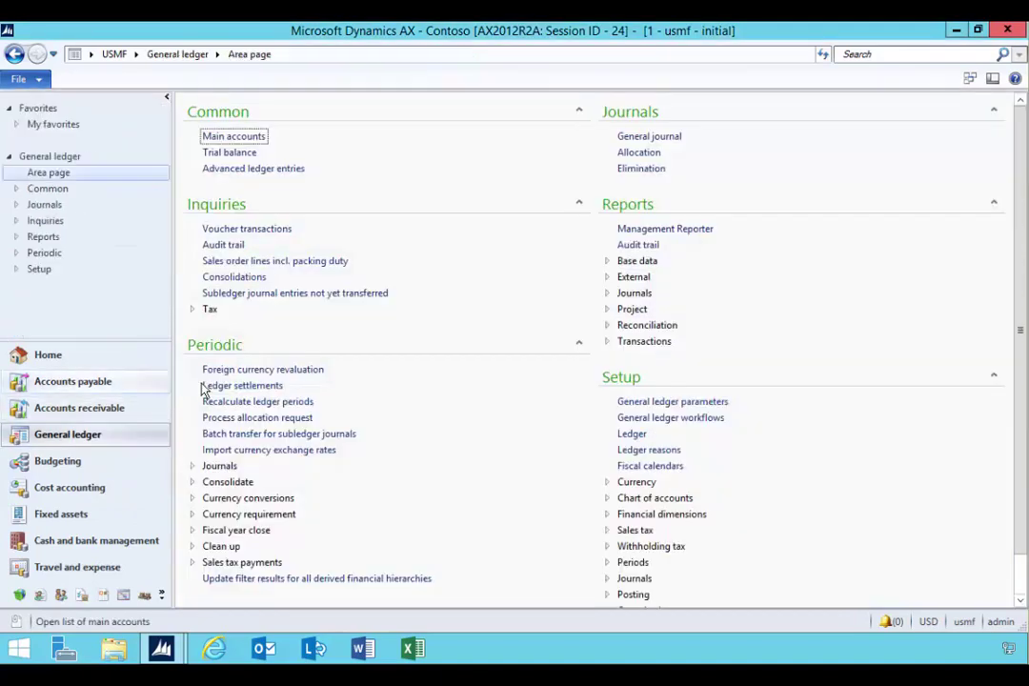
Transfer untransferred subledger entry 03084 to the general ledger
left_click(286, 294)
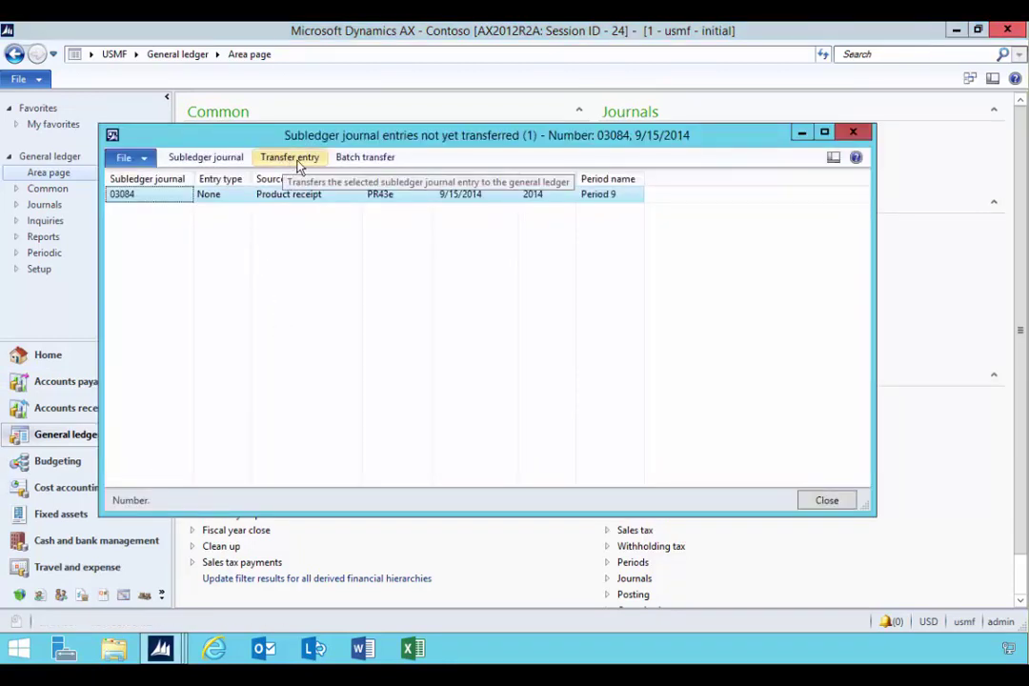
left_click(296, 165)
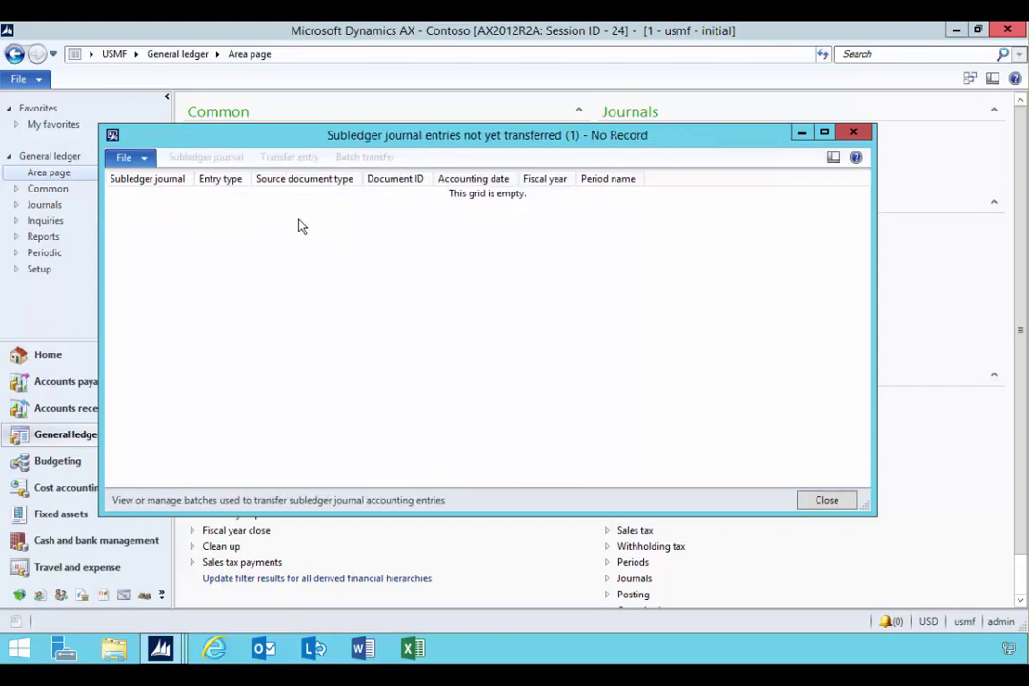
mouse_move(196, 639)
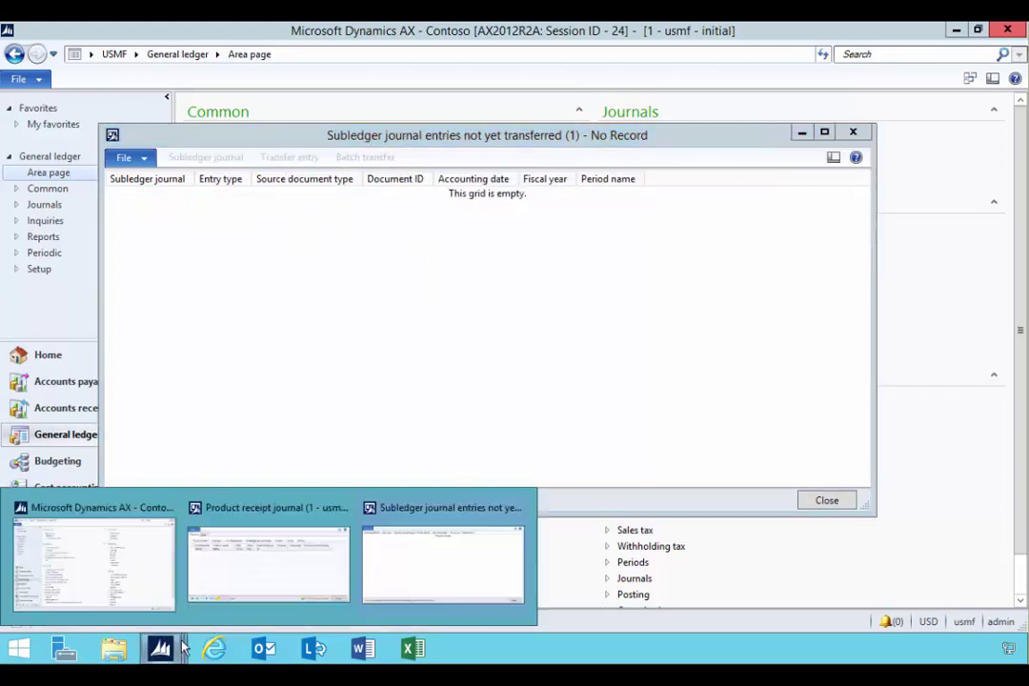
left_click(414, 588)
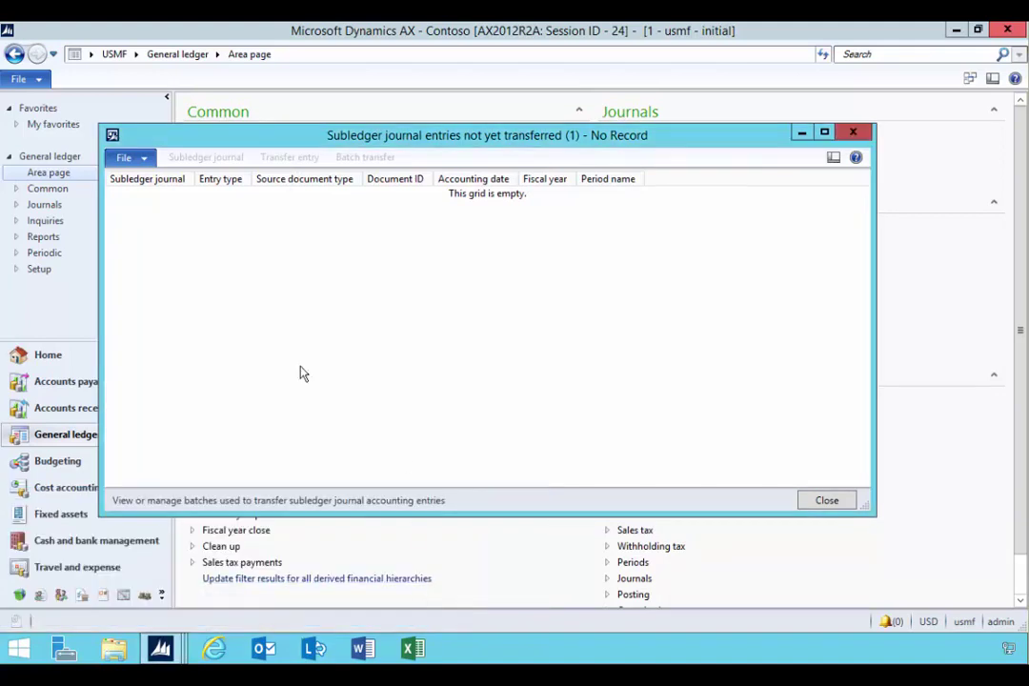
Verify PR43e now shows voucher PRV-100000044 for 50.00, then close the windows
mouse_move(163, 649)
left_click(321, 570)
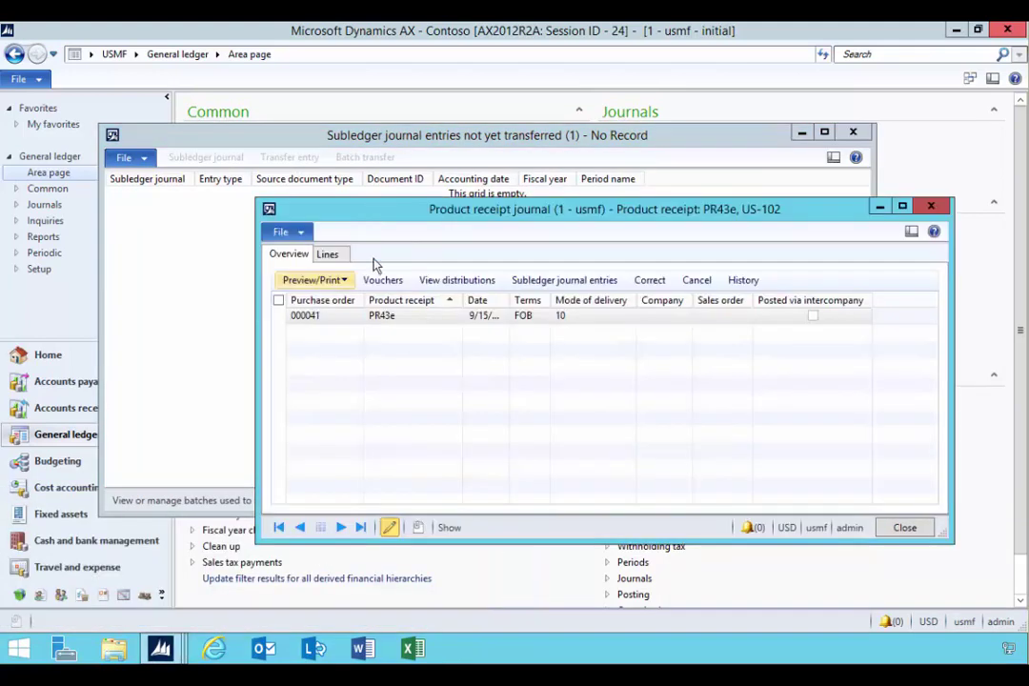
left_click(382, 282)
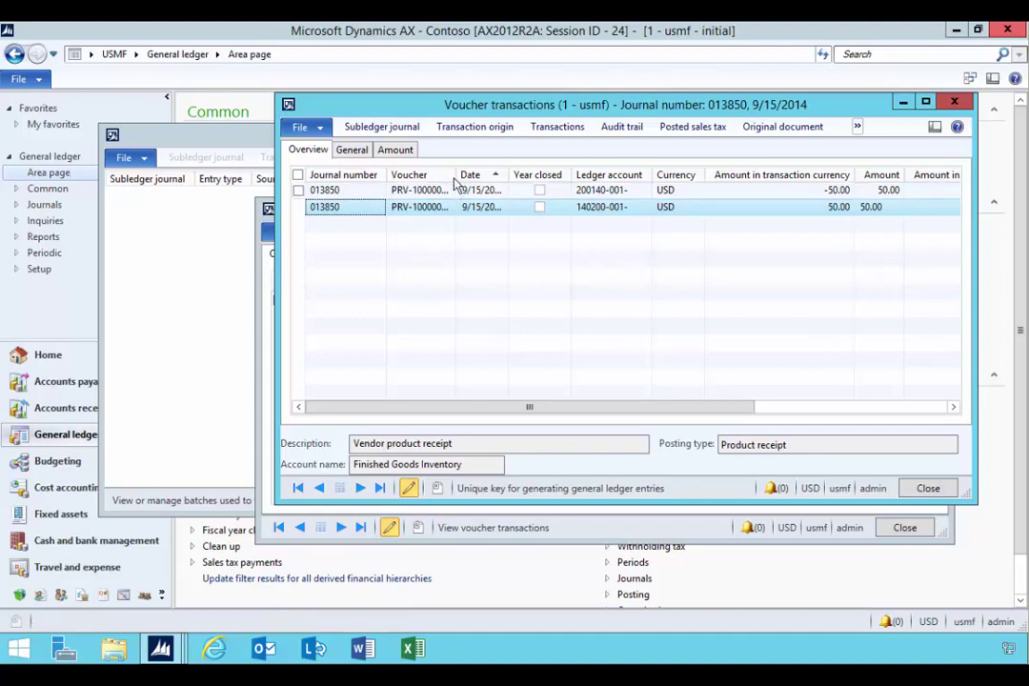
left_click_drag(459, 177, 493, 179)
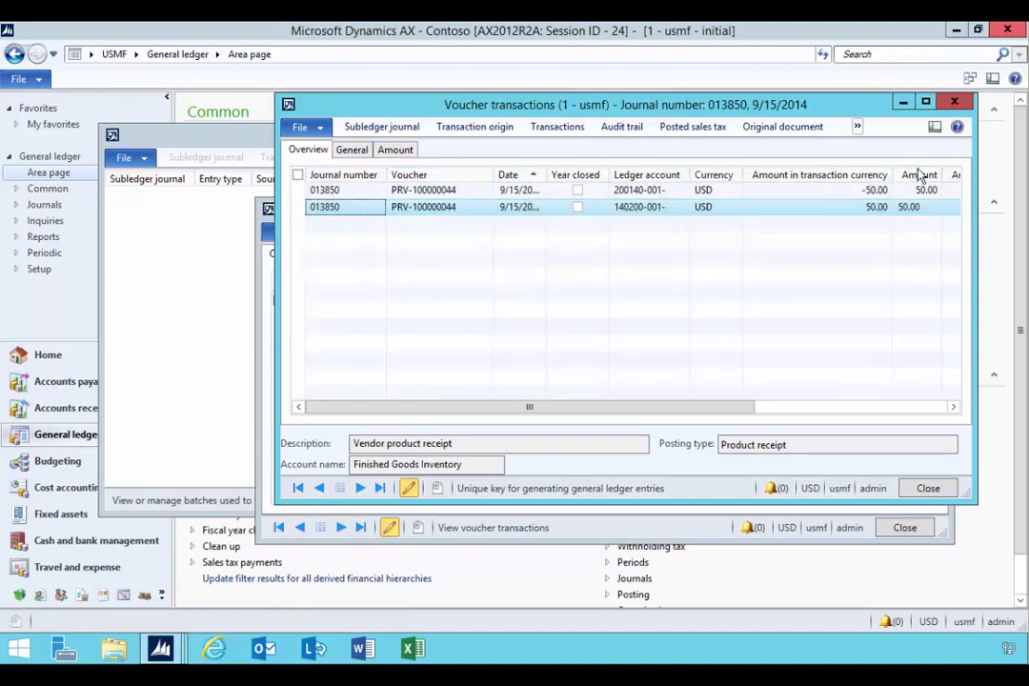
left_click(954, 102)
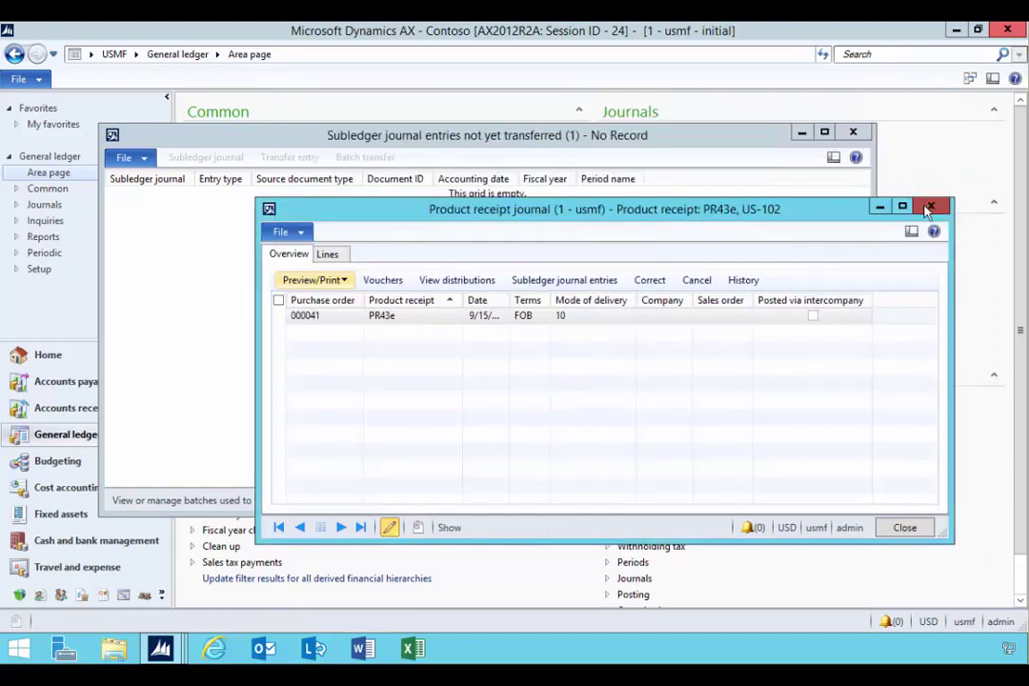
left_click(931, 208)
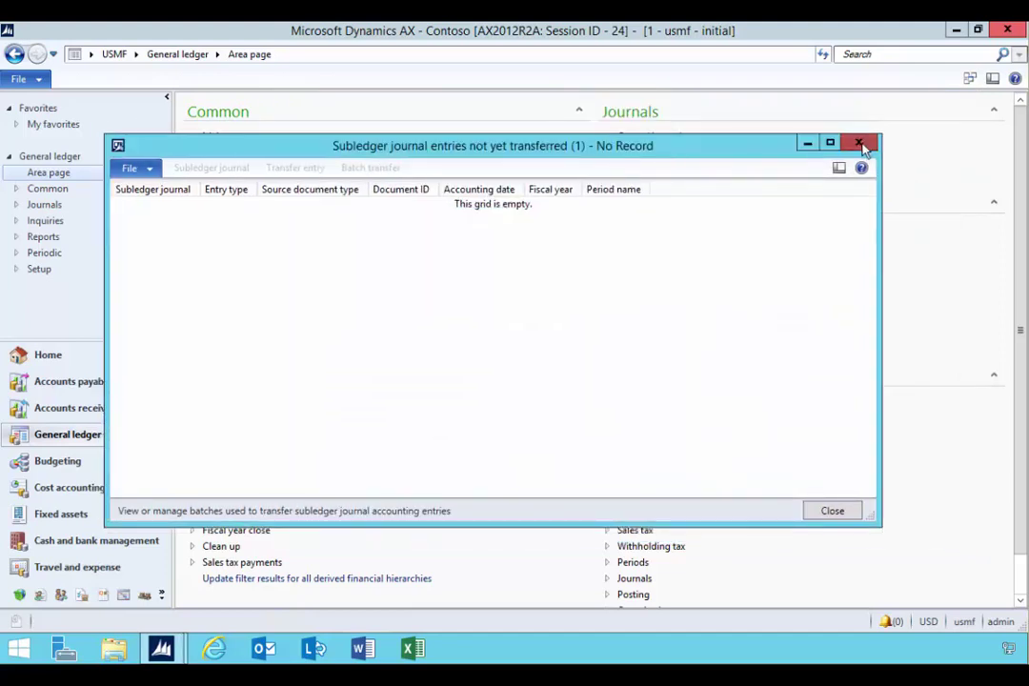
left_click(861, 145)
Show General ledger batch transfer rules and select the Product receipt rule set to Scheduled batch
left_click(686, 405)
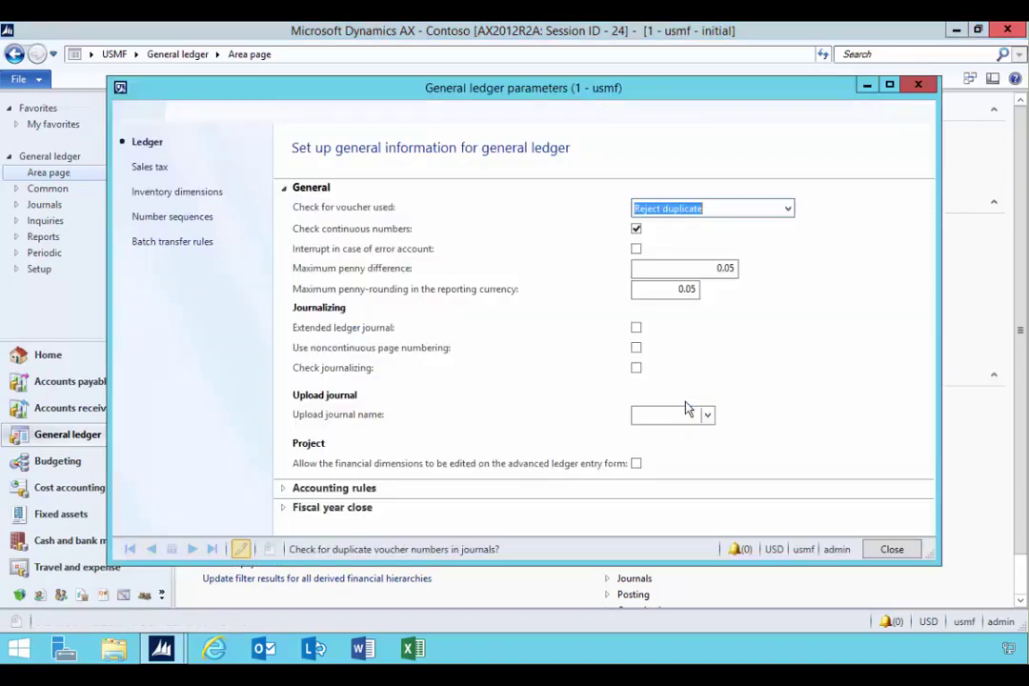
left_click(164, 248)
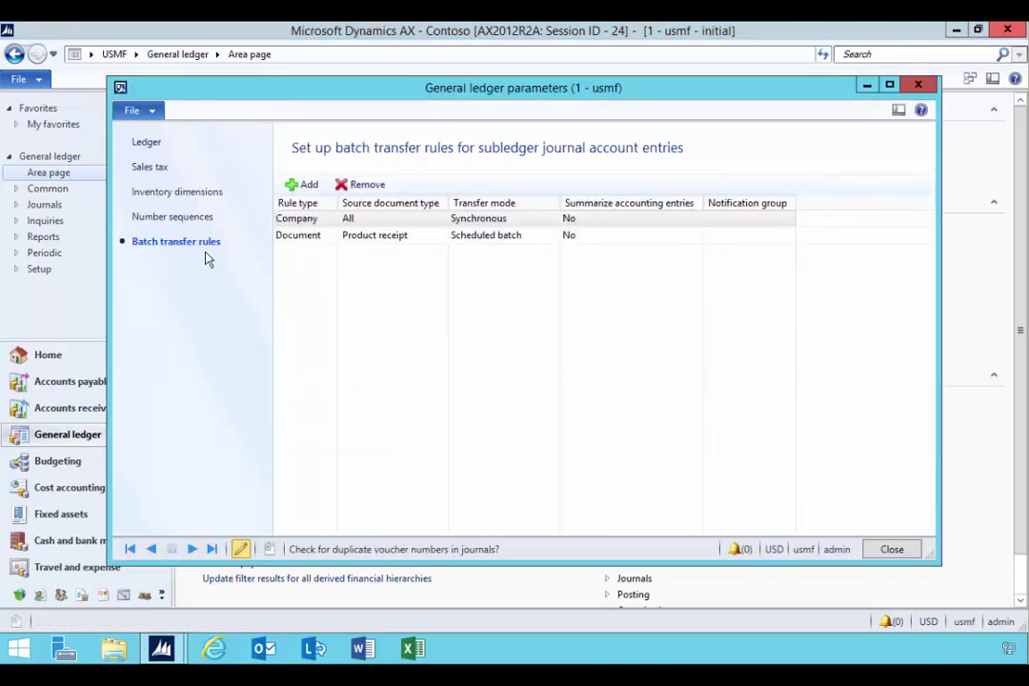
left_click(369, 237)
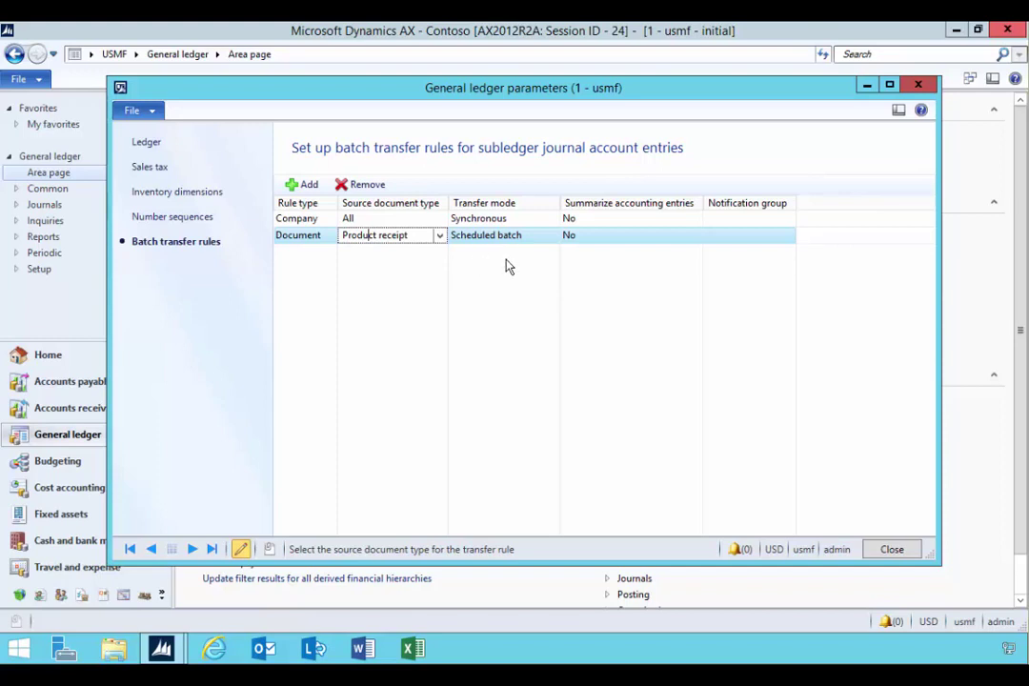
left_click_drag(591, 96, 579, 98)
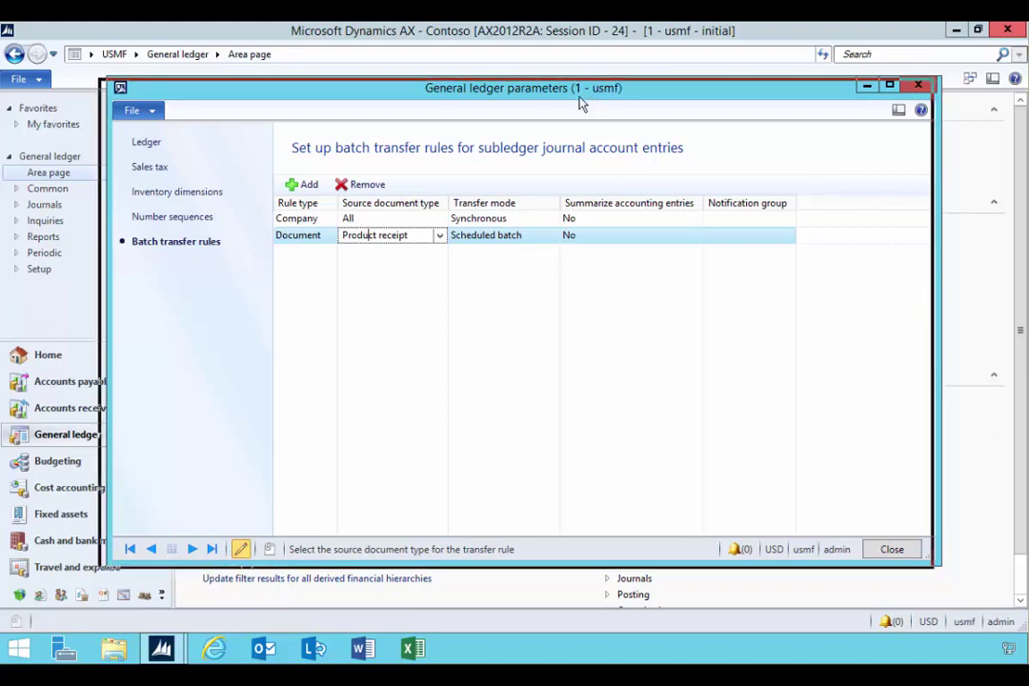